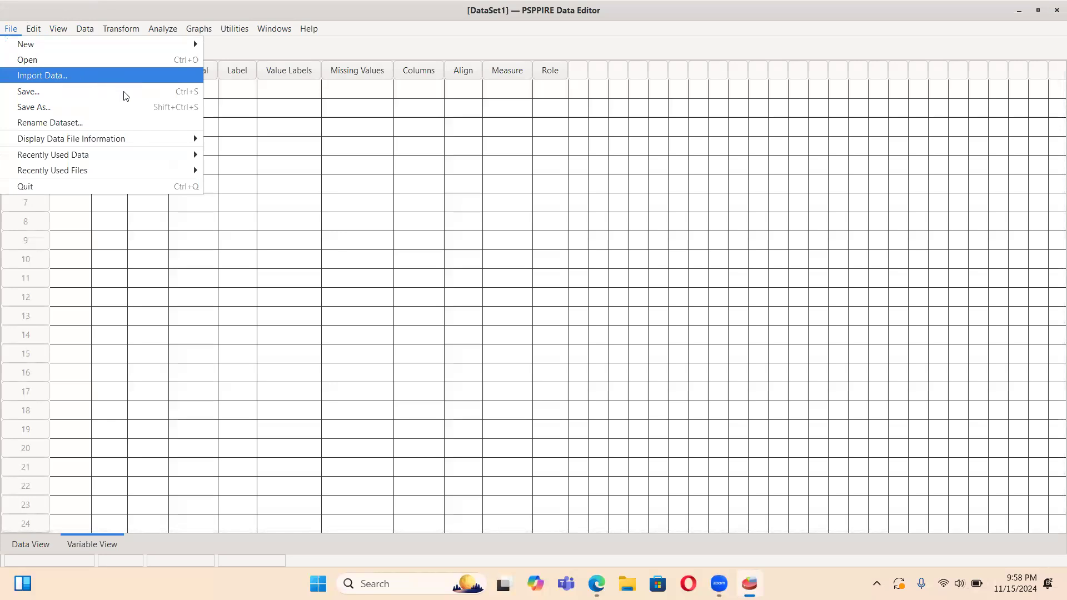
- Open the recently used BBE PRACTICAL.sav dataset and look over its variable definitions and case data
mouse_move(122, 160)
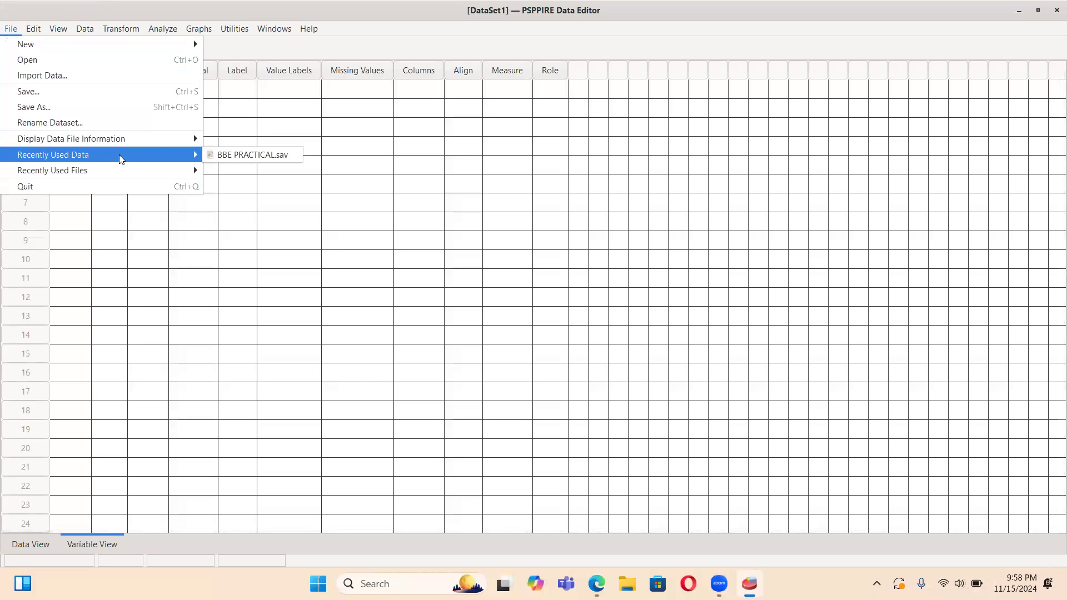
click(234, 157)
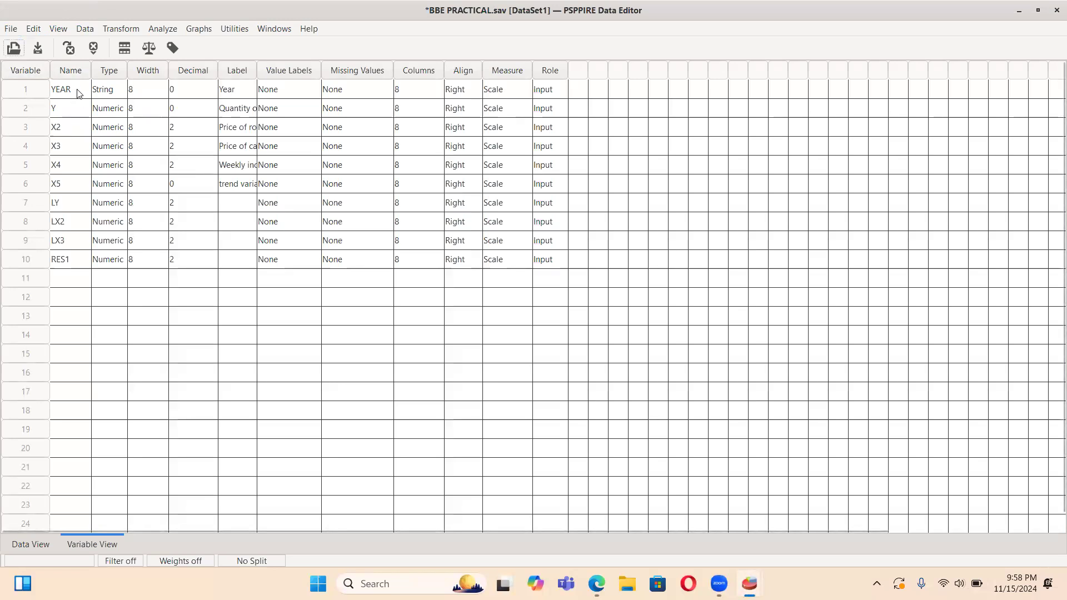
click(106, 107)
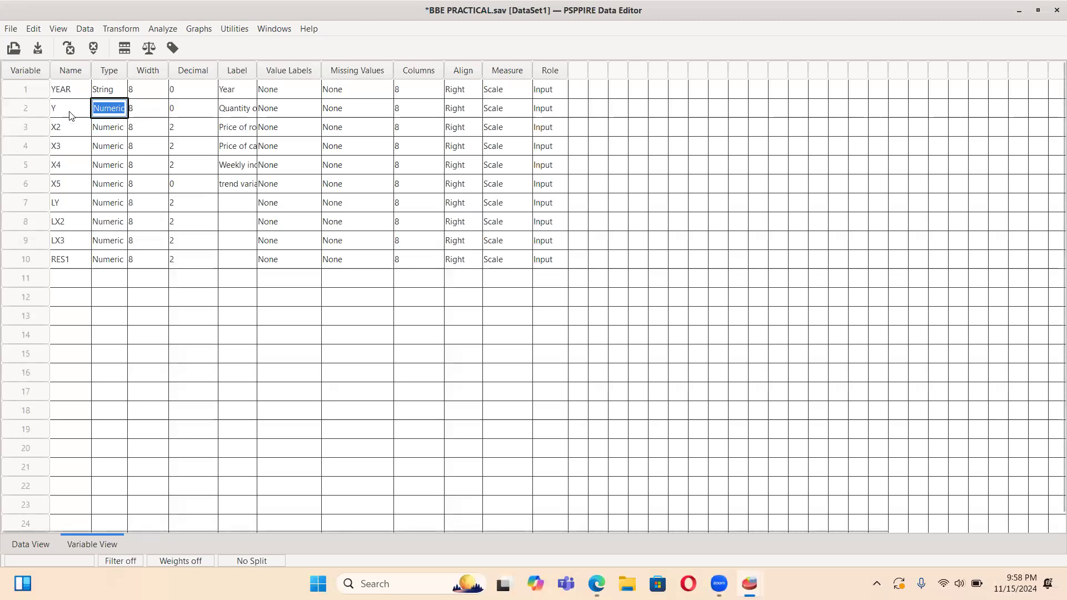
click(240, 106)
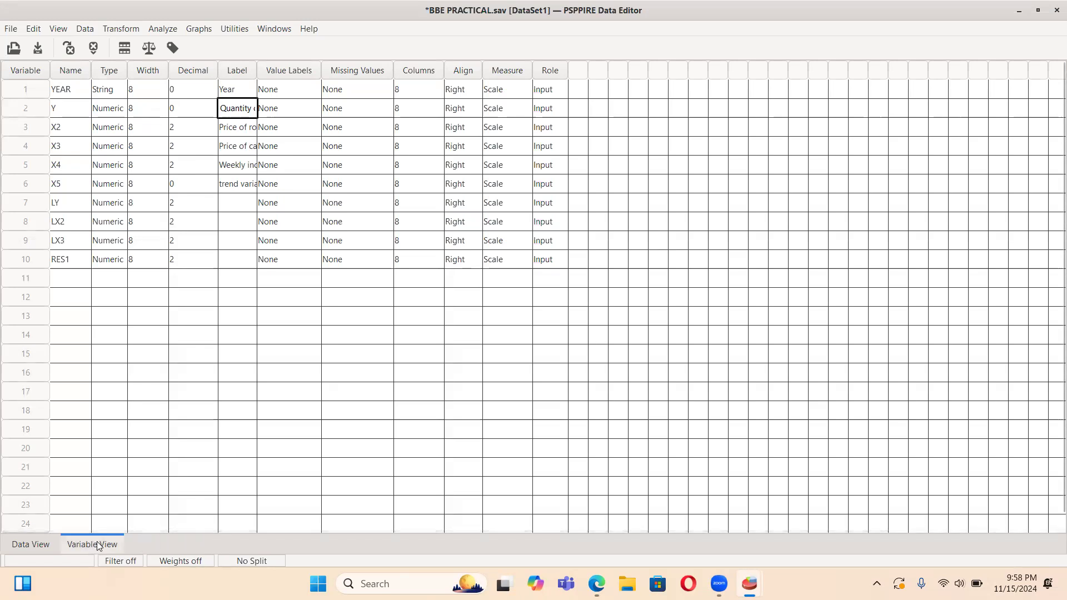
click(29, 543)
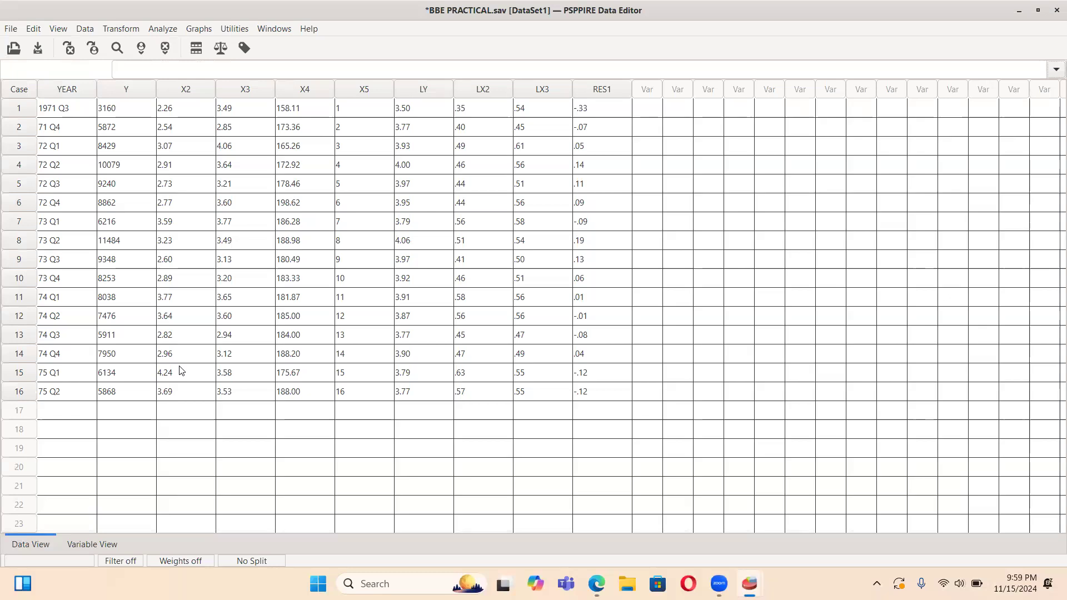
click(11, 29)
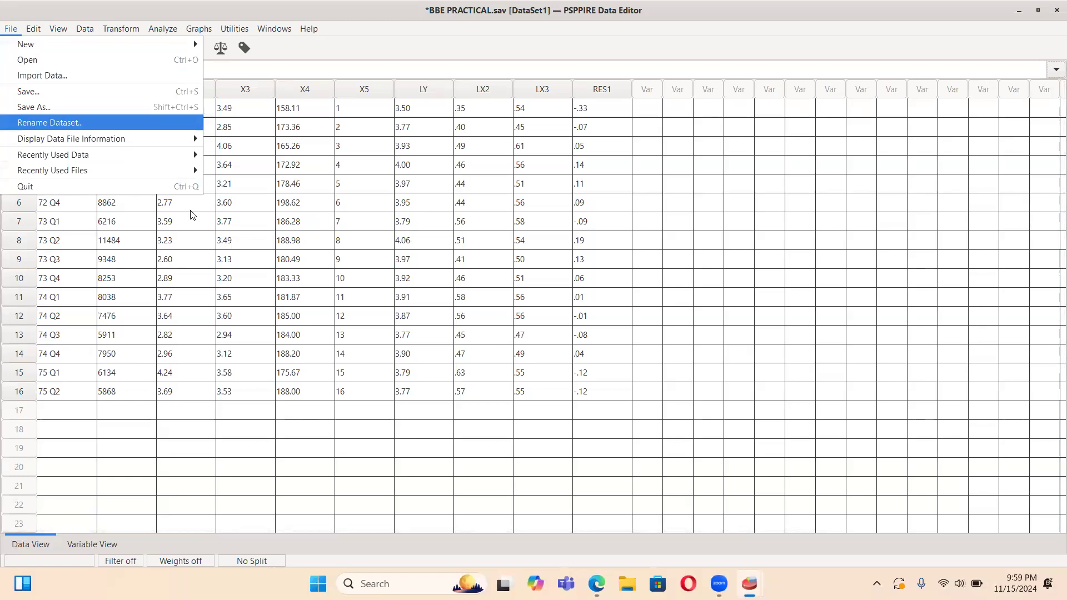
click(321, 472)
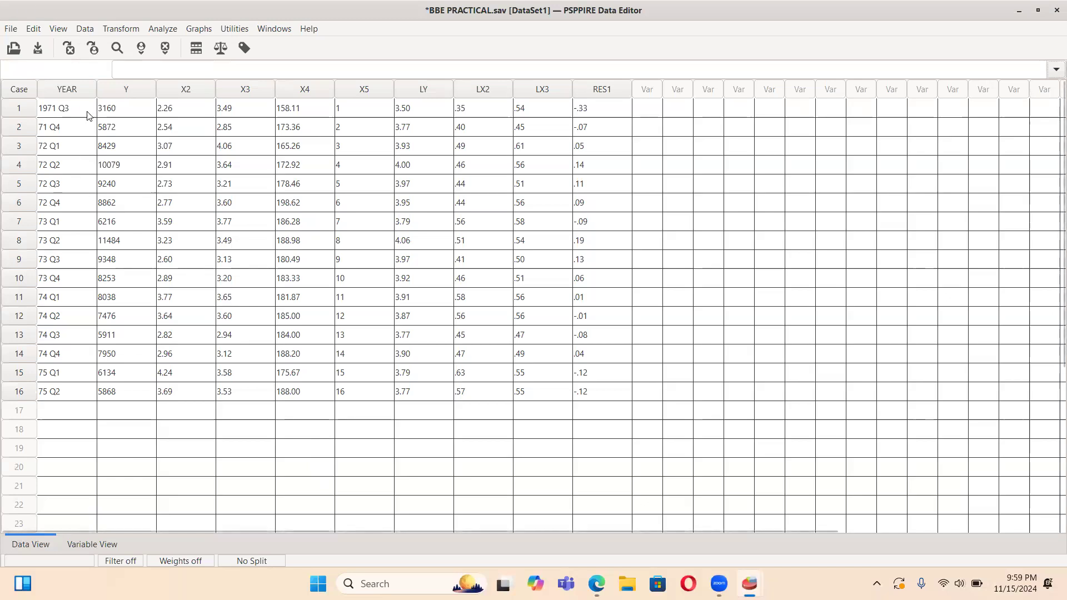
click(14, 33)
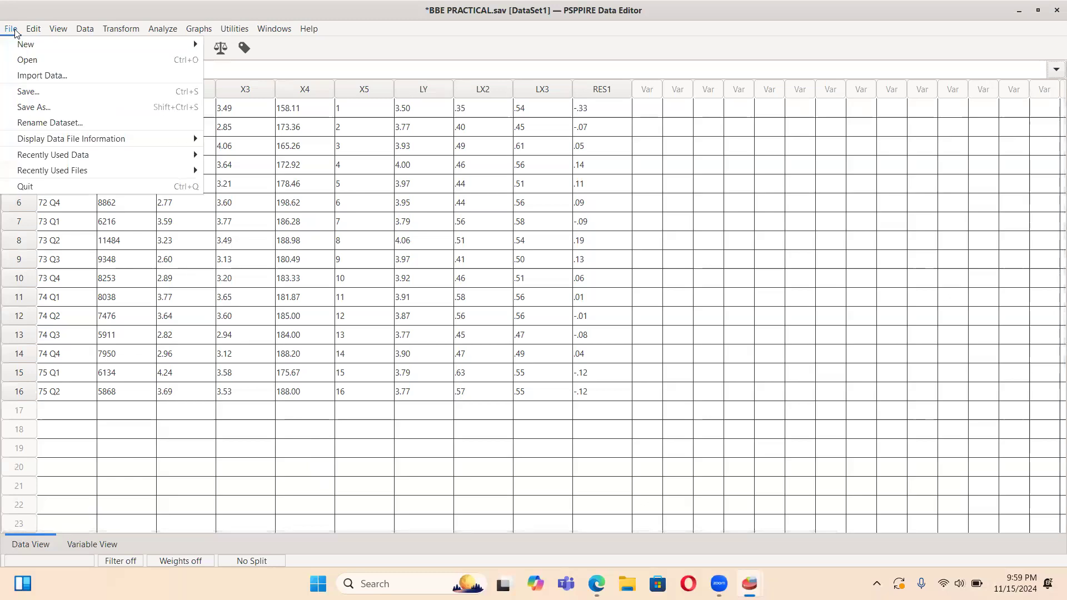
click(273, 481)
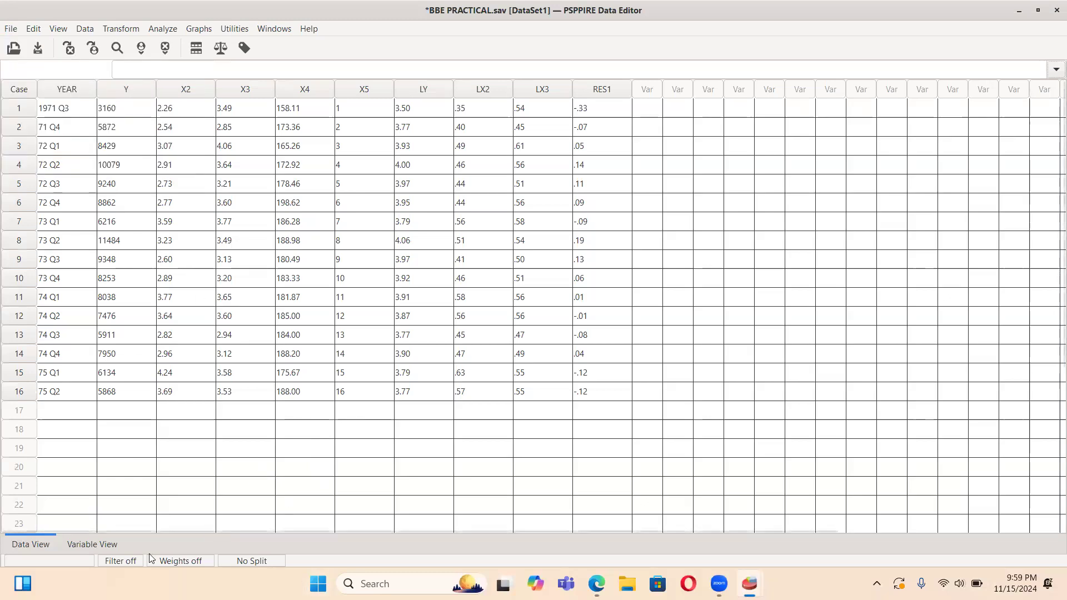
- Check the label of variable Y among the variable definitions and return to the case data
click(98, 536)
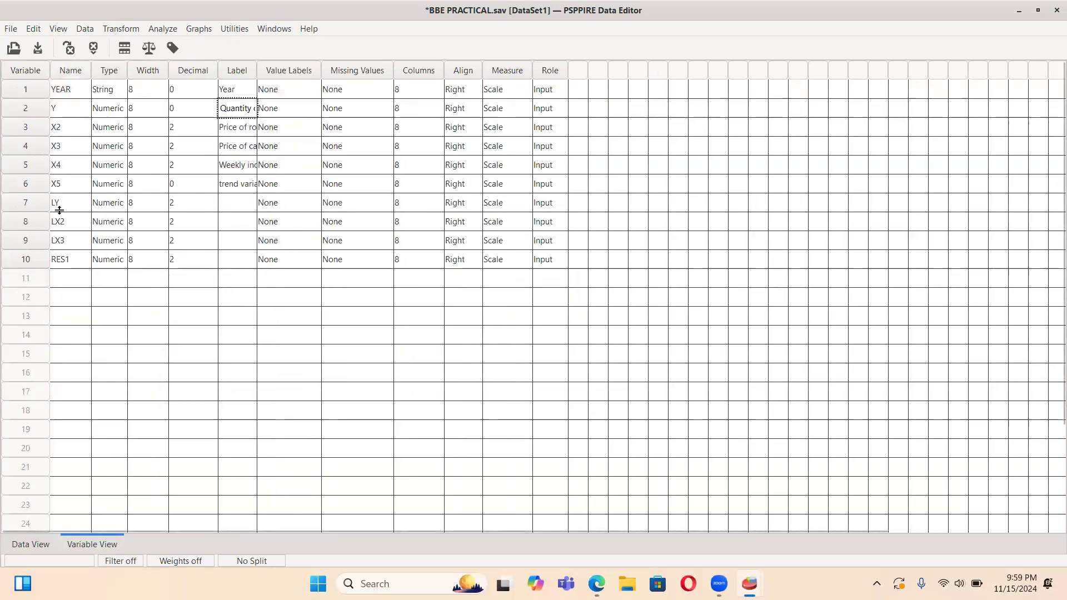
click(233, 109)
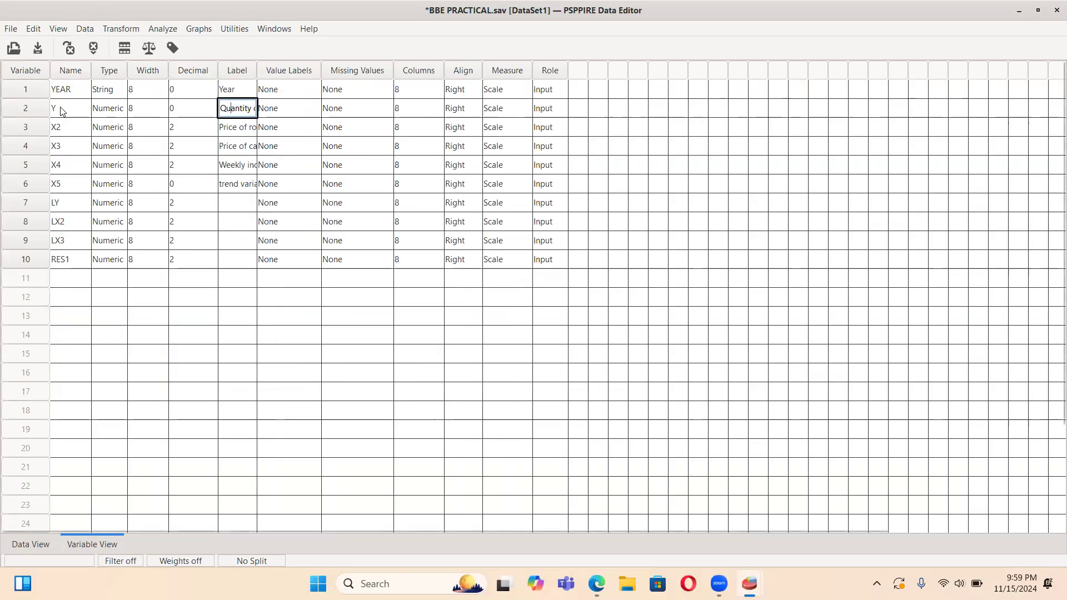
click(30, 545)
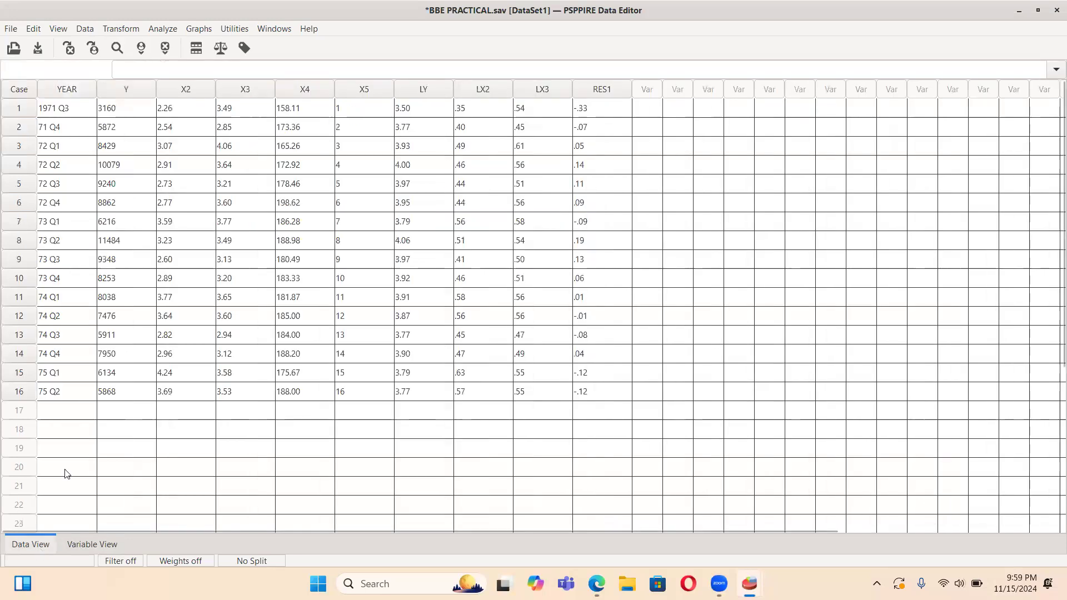
- Set up a Descriptives analysis with Quantity of roses in dozens (Y) as the variable
click(162, 28)
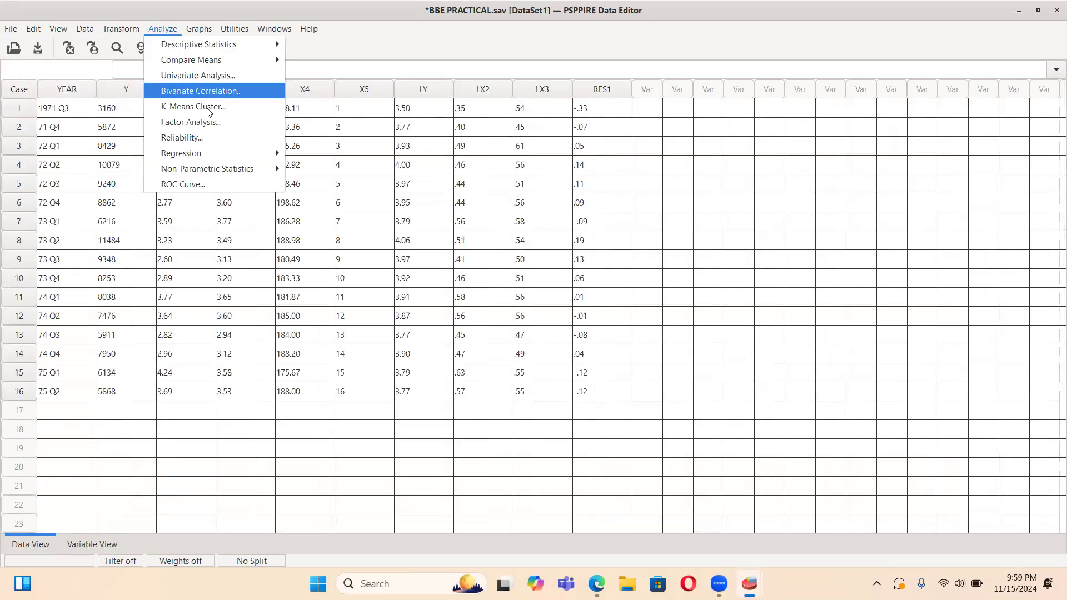
mouse_move(205, 161)
mouse_move(233, 48)
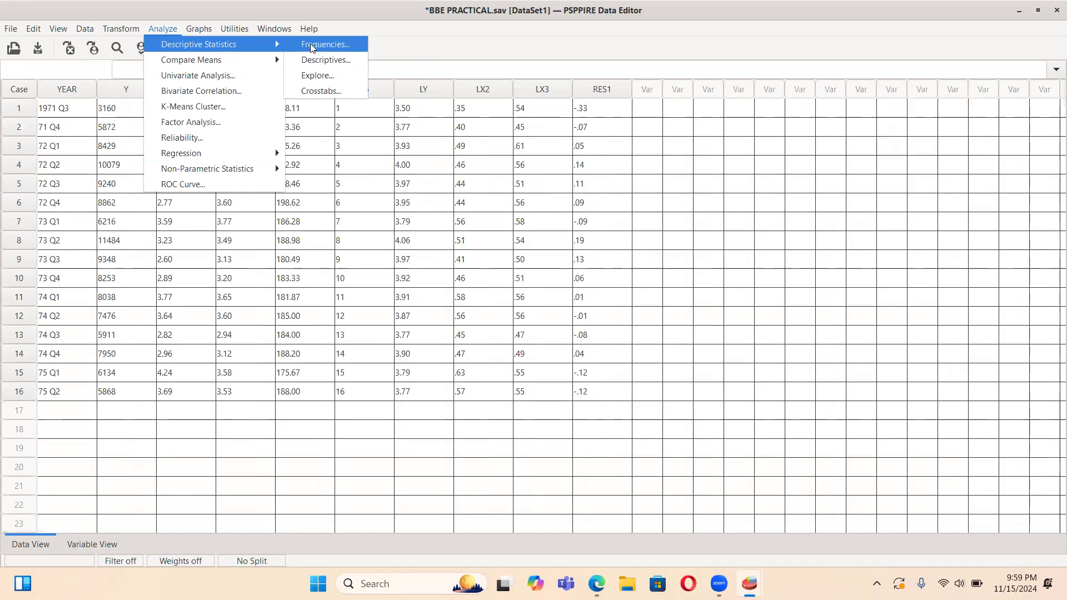
click(330, 66)
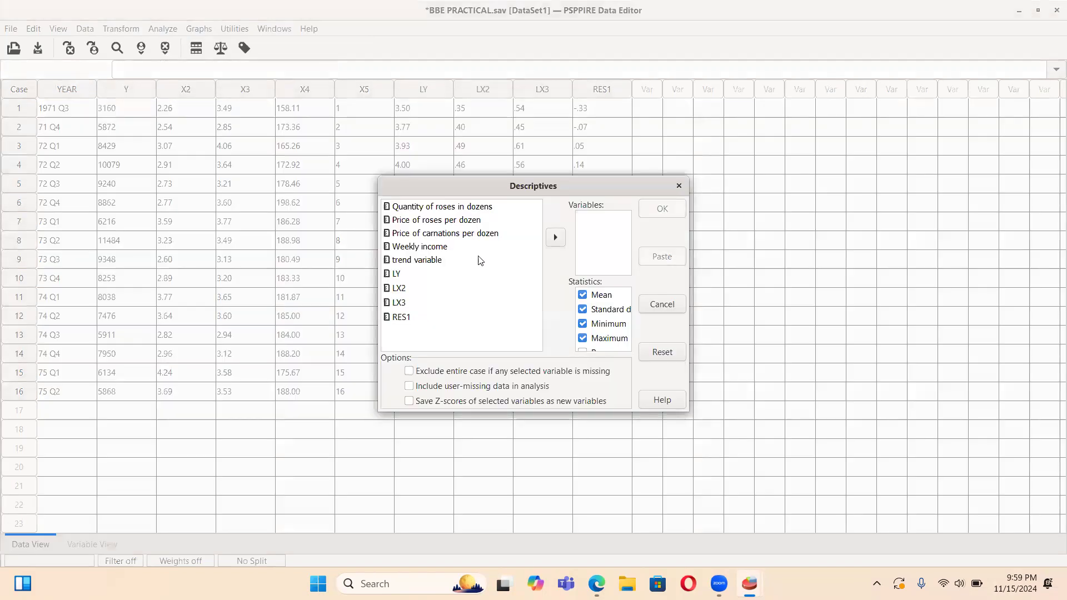
click(432, 208)
click(557, 238)
- Add Range to the requested descriptive statistics and run the analysis, showing its results in the output window
scroll(606, 311, down, 2)
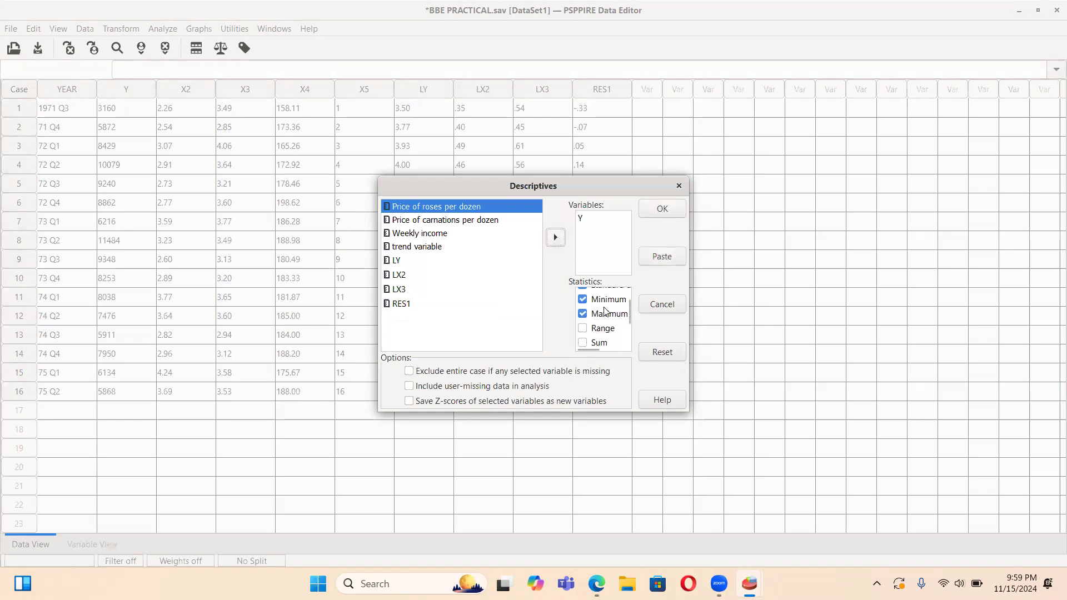
click(584, 329)
scroll(595, 332, down, 2)
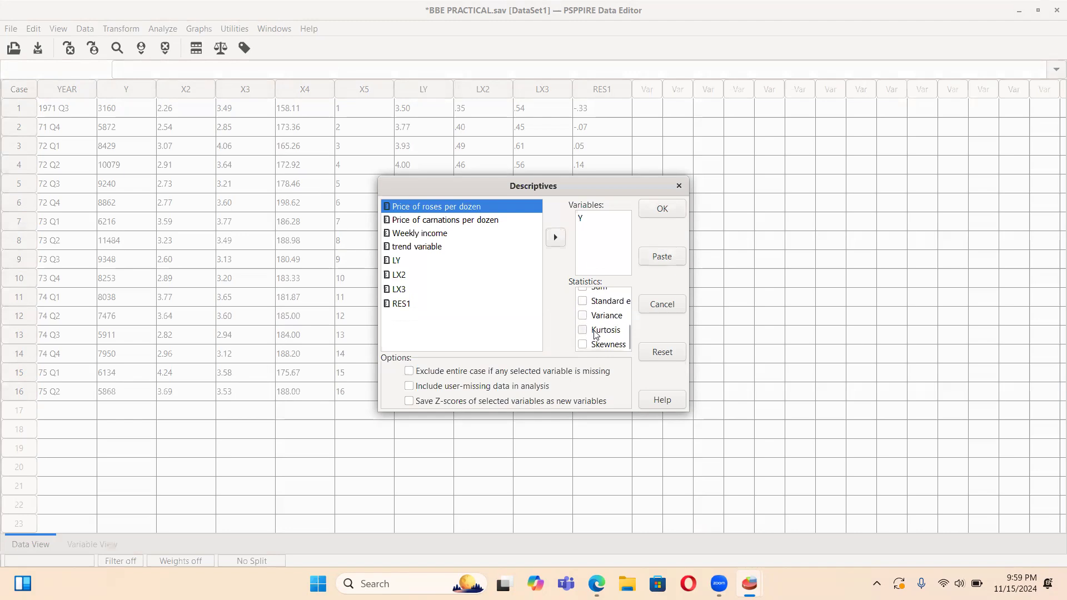
click(653, 214)
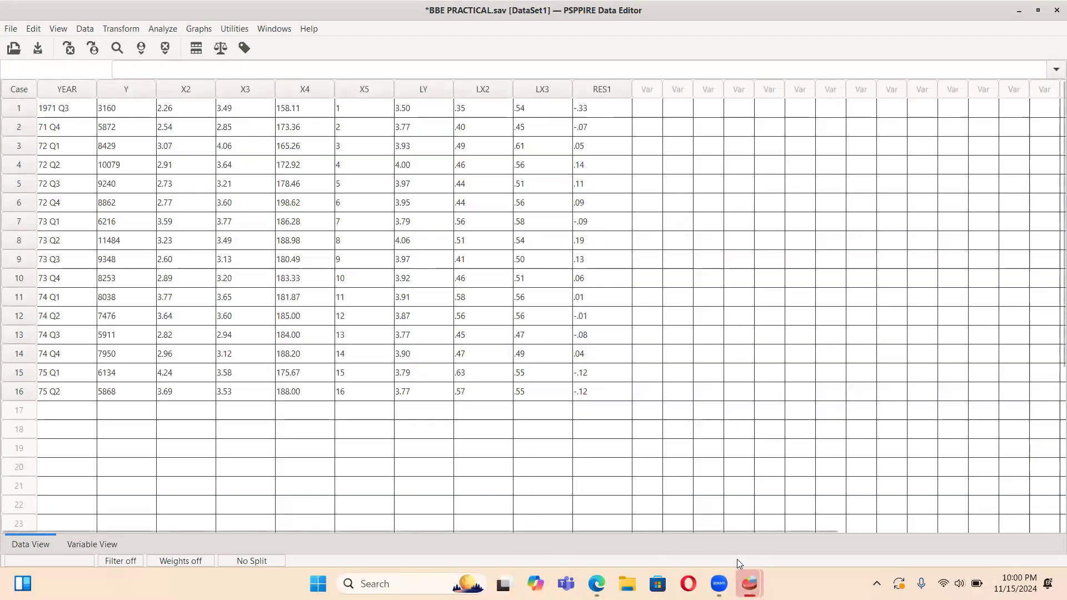
mouse_move(749, 584)
click(811, 525)
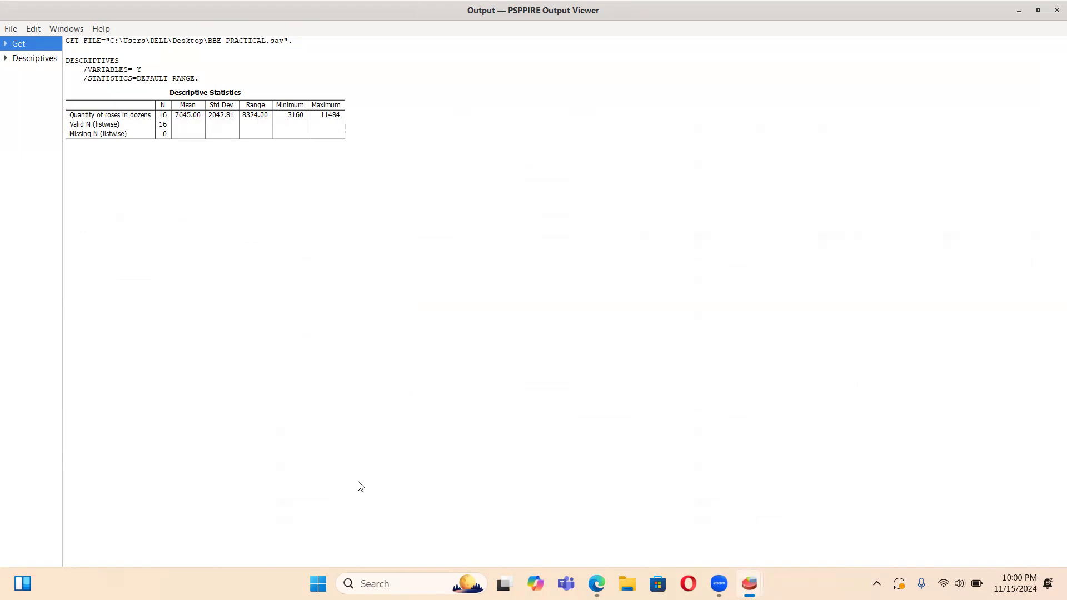
- Return to the dataset and start a linear regression with Quantity of roses in dozens (Y) as the dependent variable
mouse_move(750, 583)
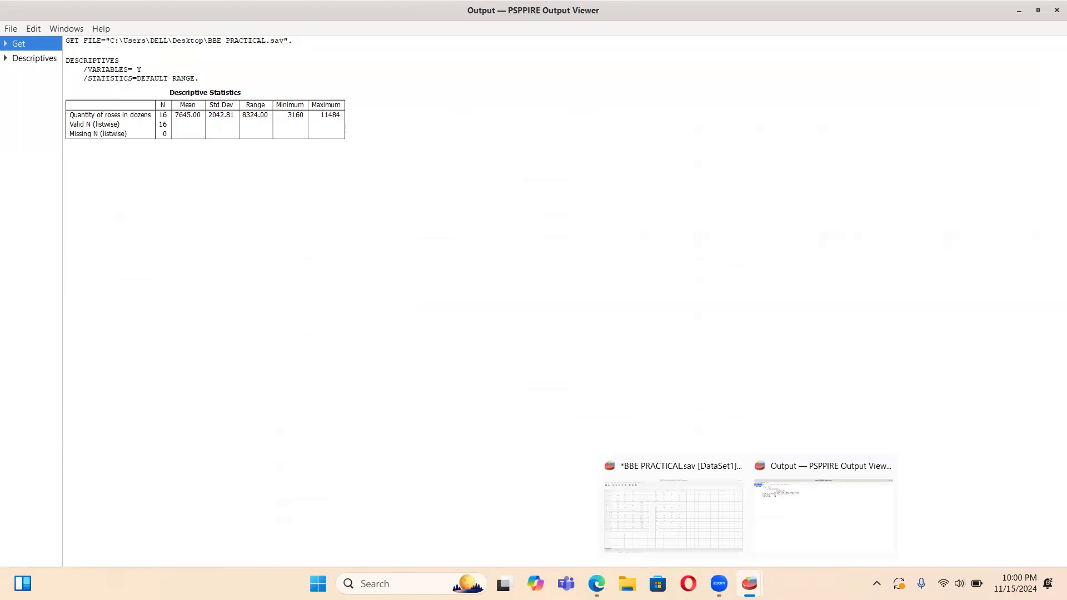
click(707, 531)
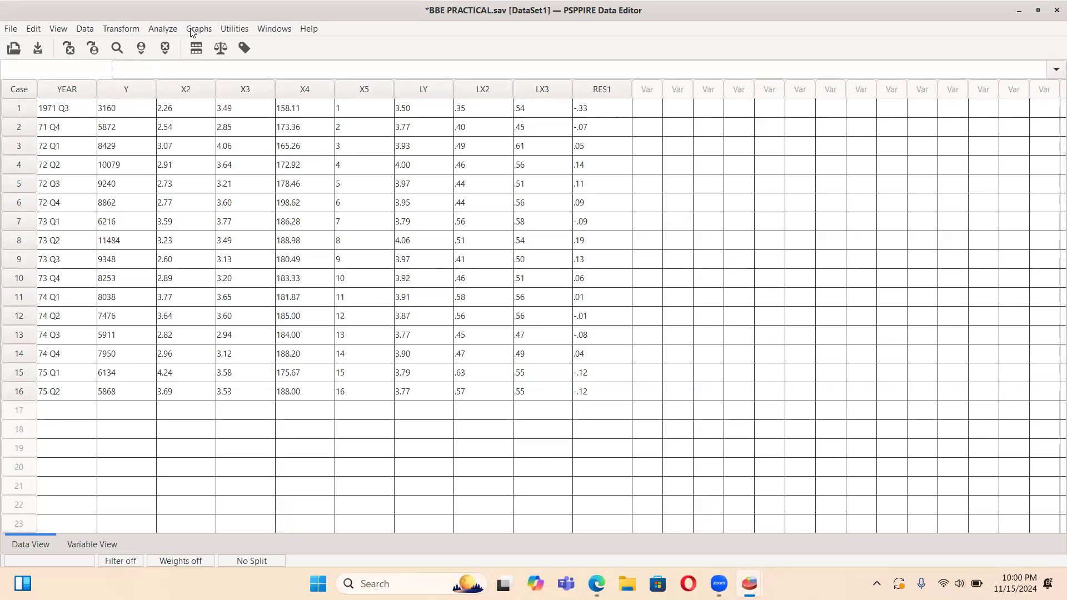
click(165, 30)
mouse_move(204, 62)
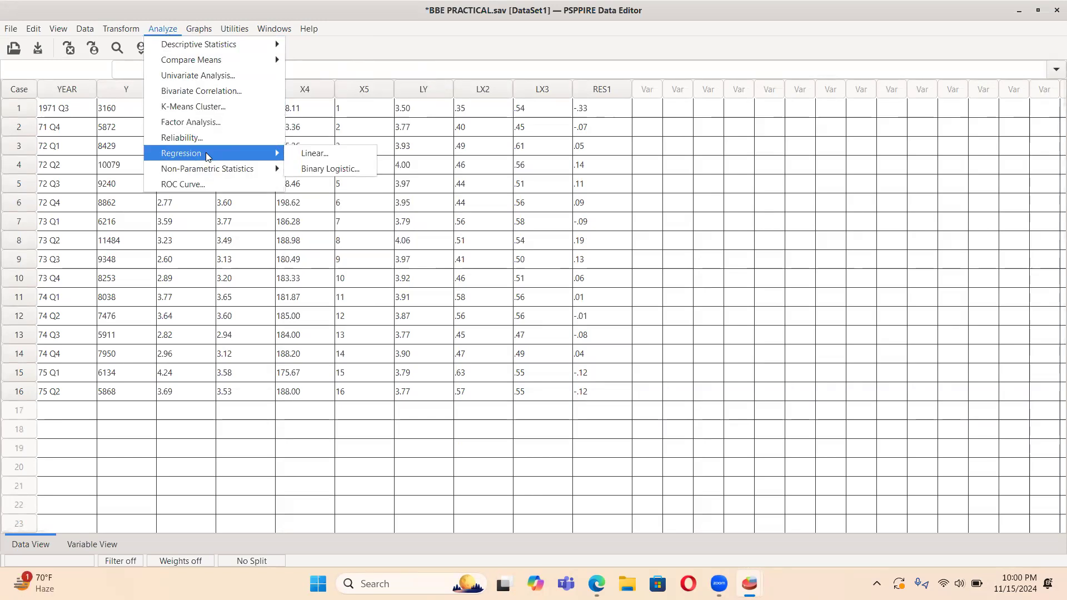
click(318, 157)
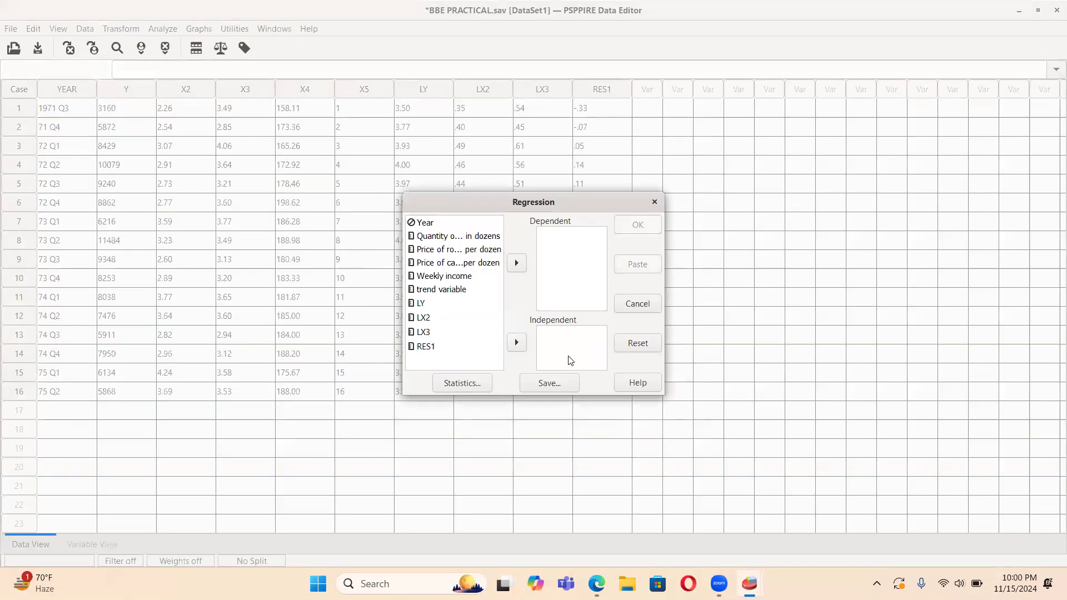
click(447, 240)
click(522, 266)
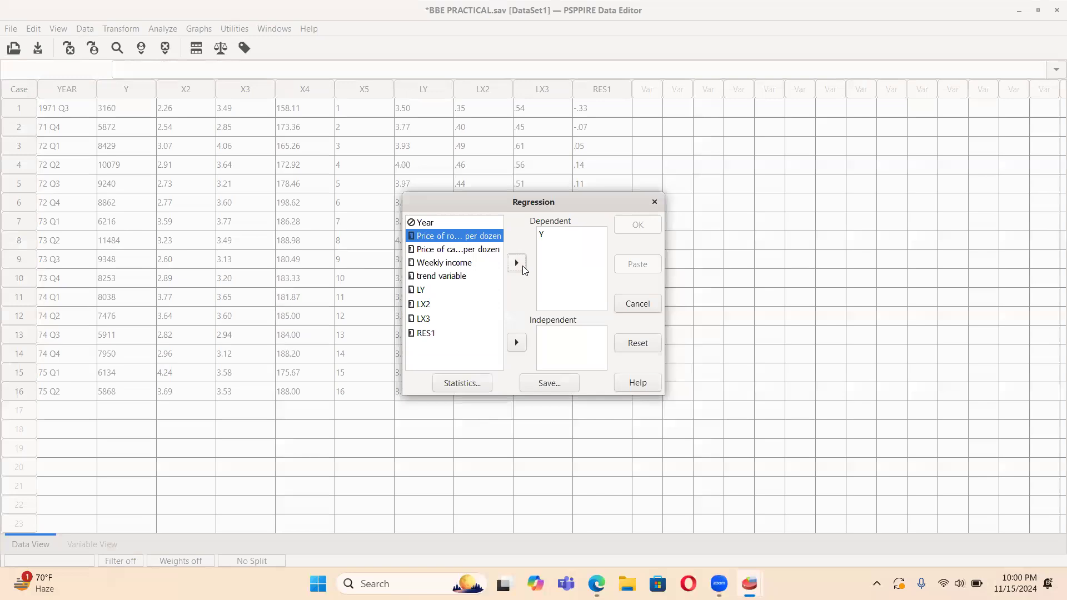
- Add the price of roses (X2), price of carnations (X3) and weekly income (X4) as independent variables
click(517, 343)
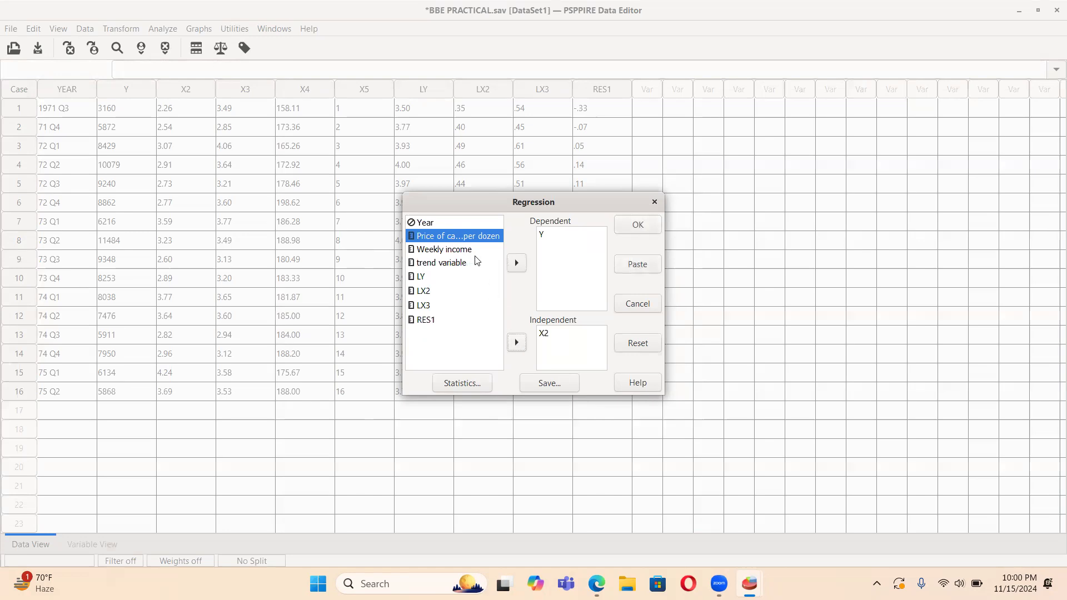
click(514, 344)
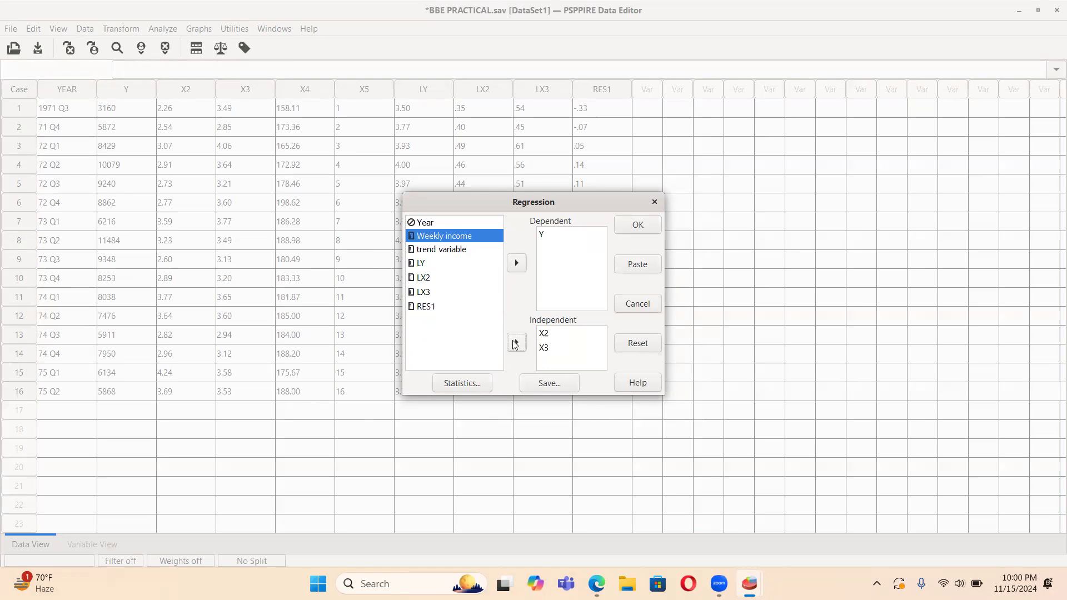
click(517, 344)
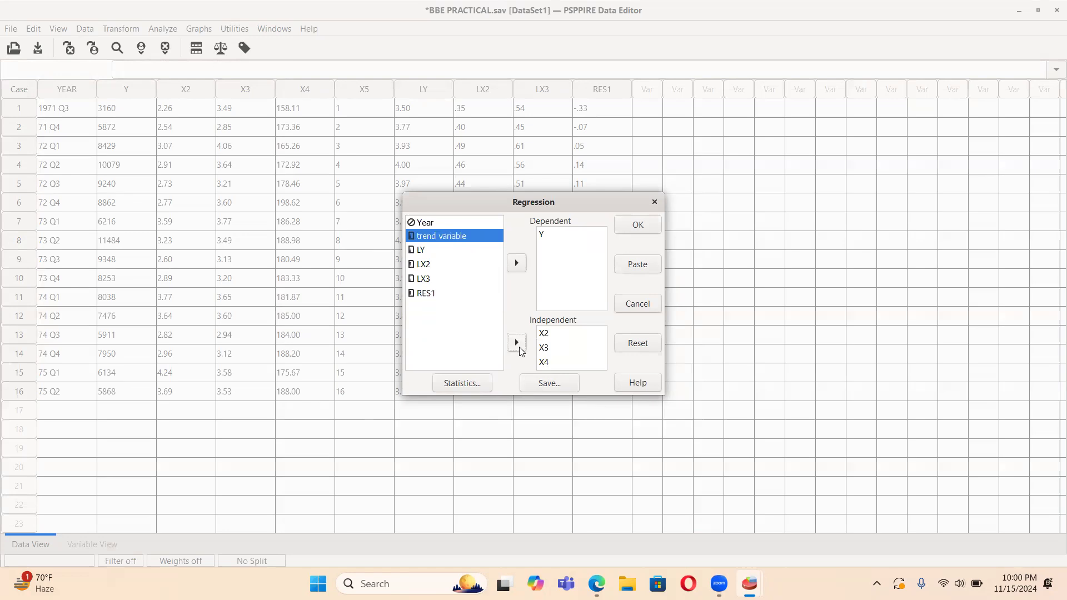
- Include Conf. Interval and Tol in the regression statistics alongside Coeff, R and Anova
click(468, 384)
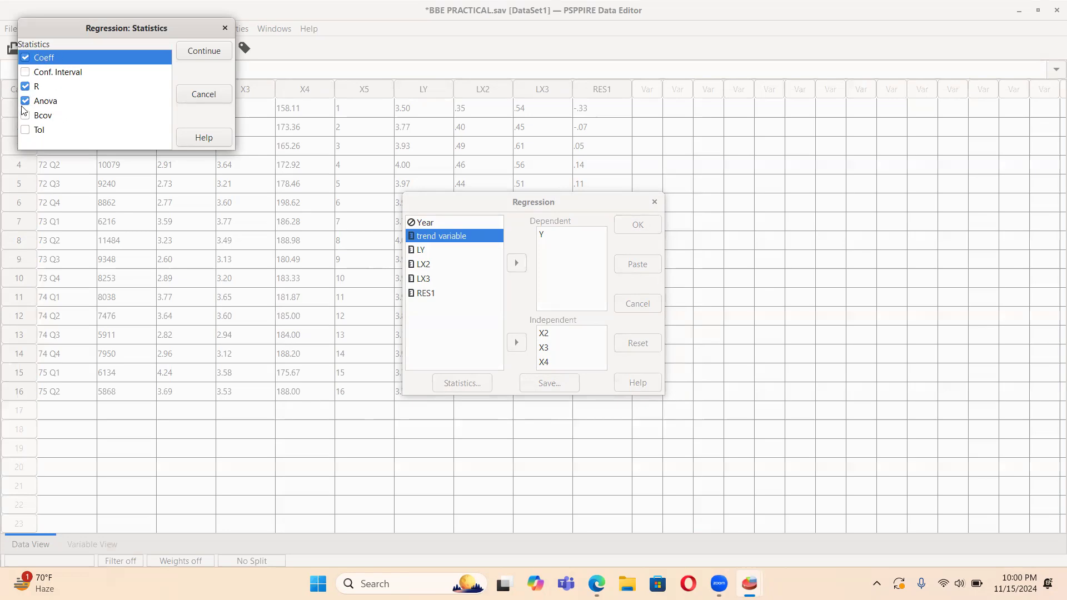
click(25, 73)
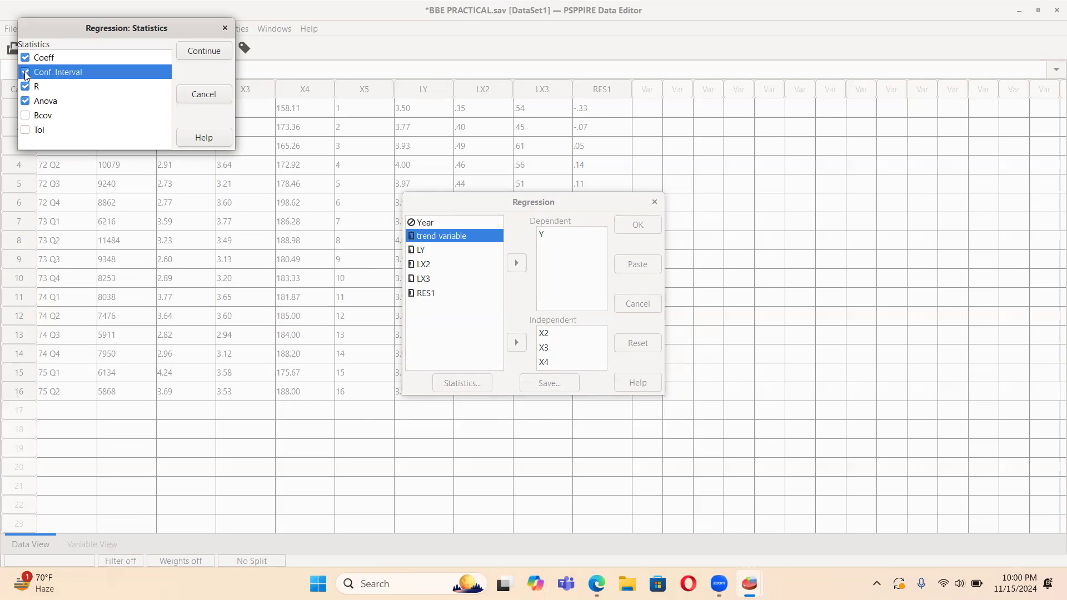
click(25, 130)
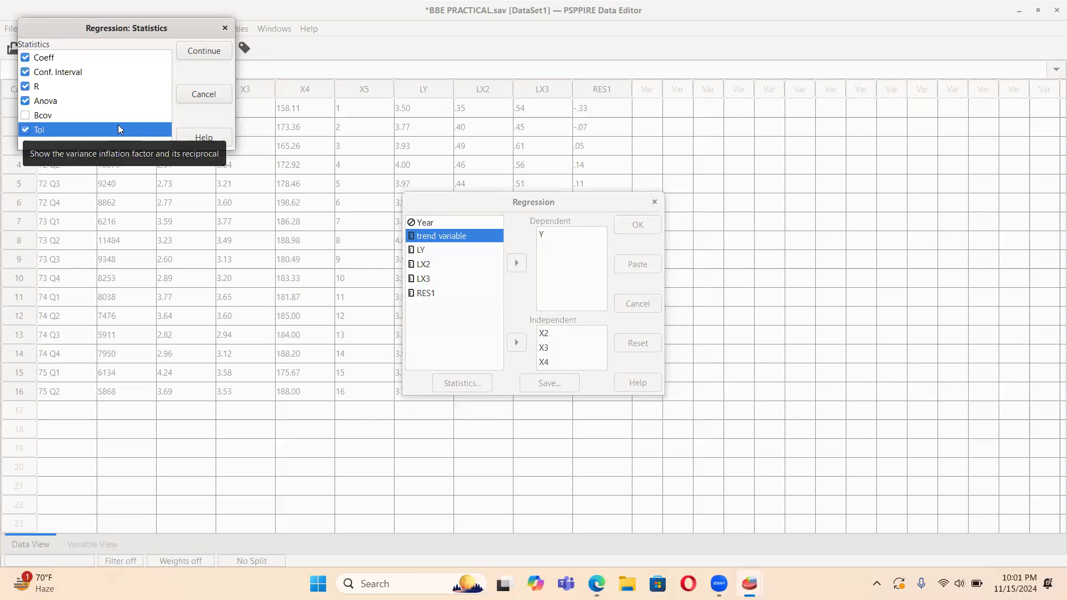
click(204, 52)
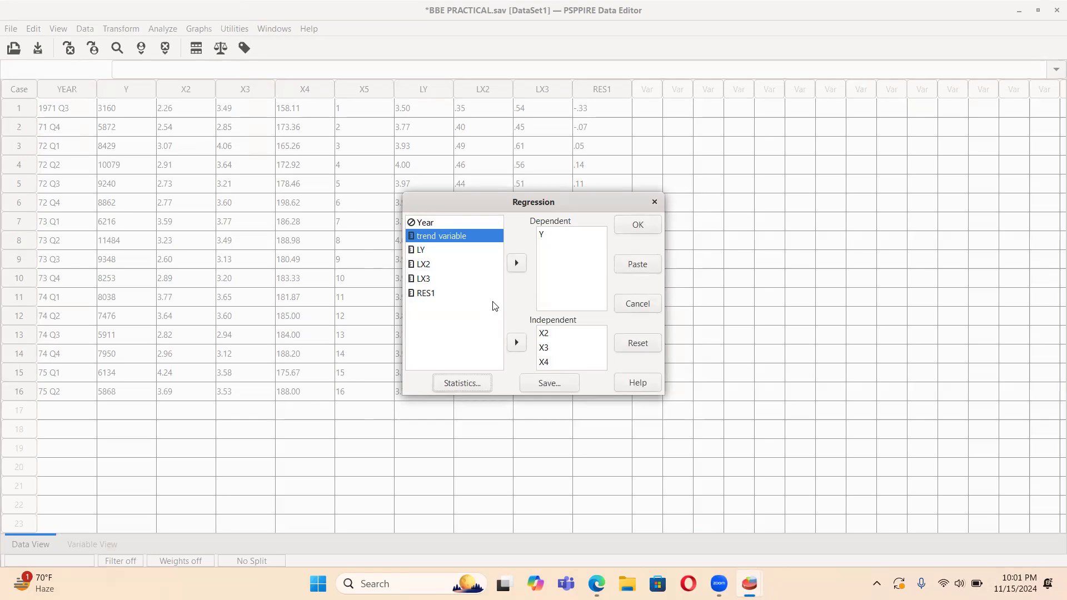
- Set the regression to save Residuals, leaving Predicted values off
click(558, 386)
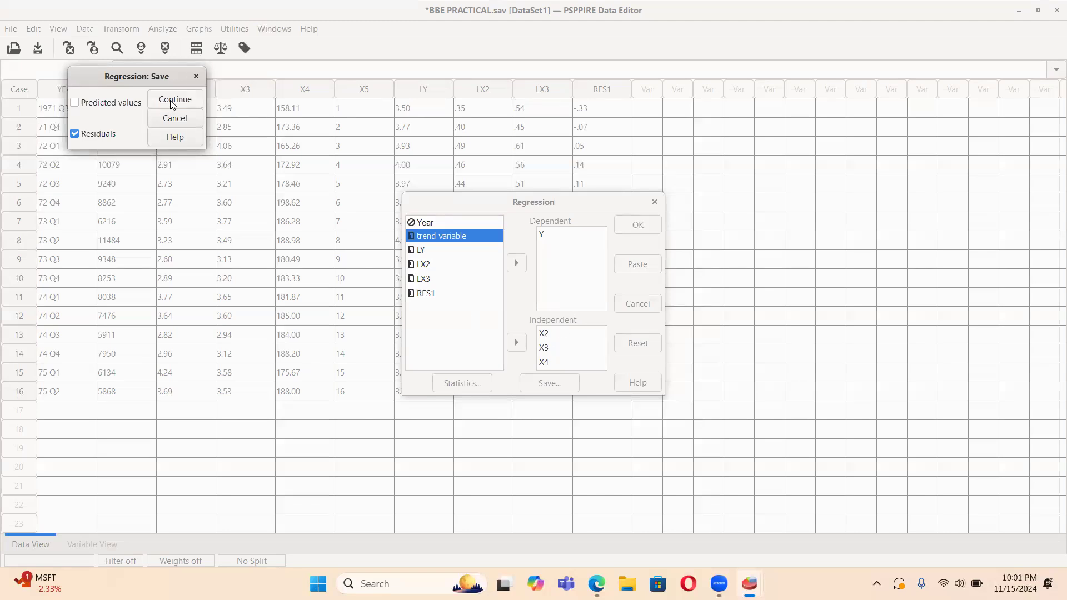
click(196, 76)
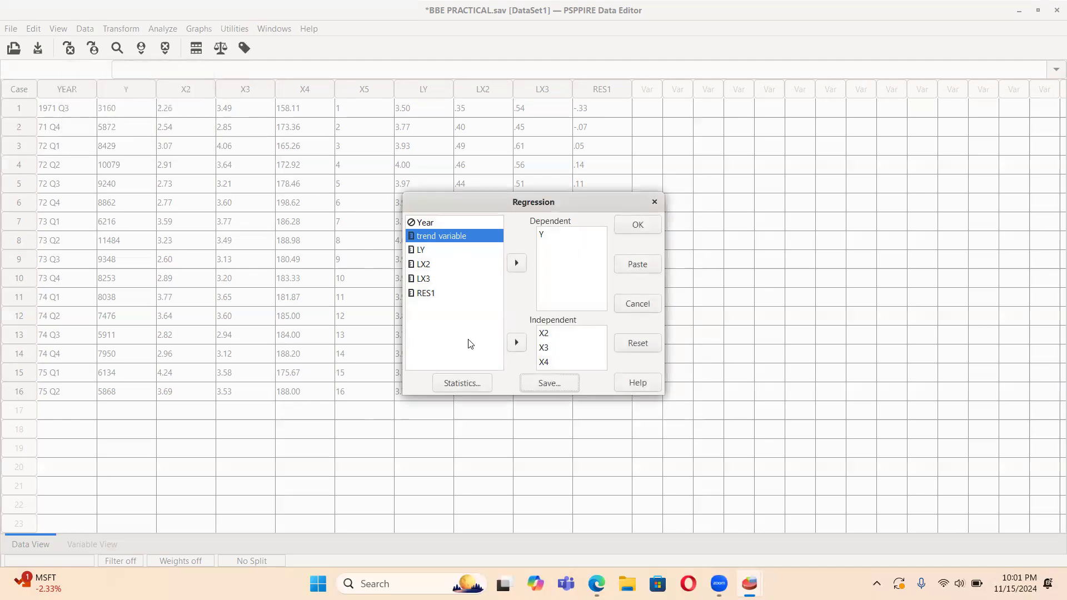
click(545, 385)
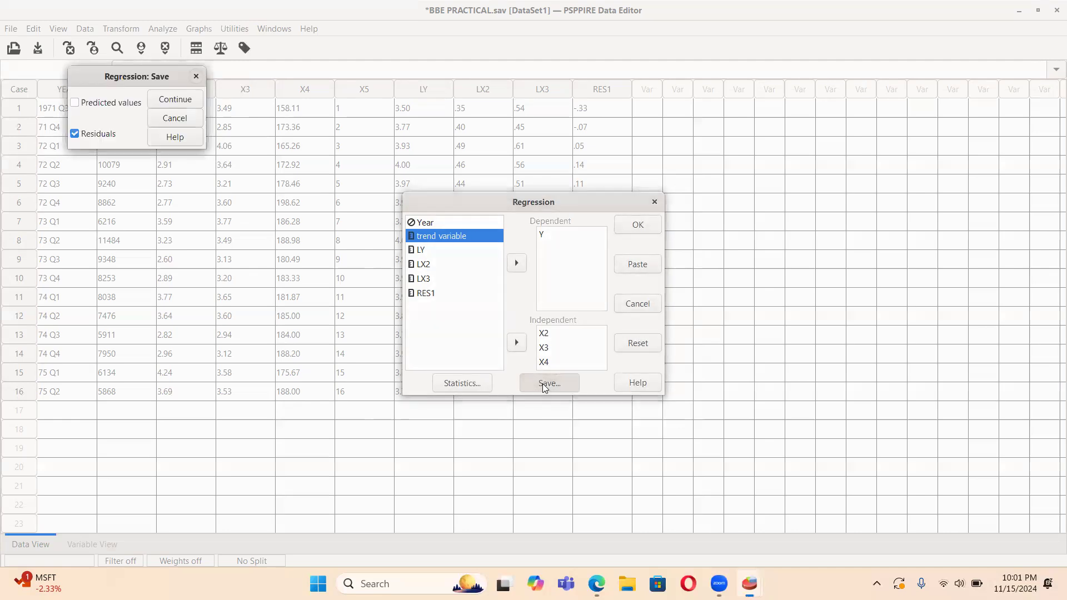
click(75, 134)
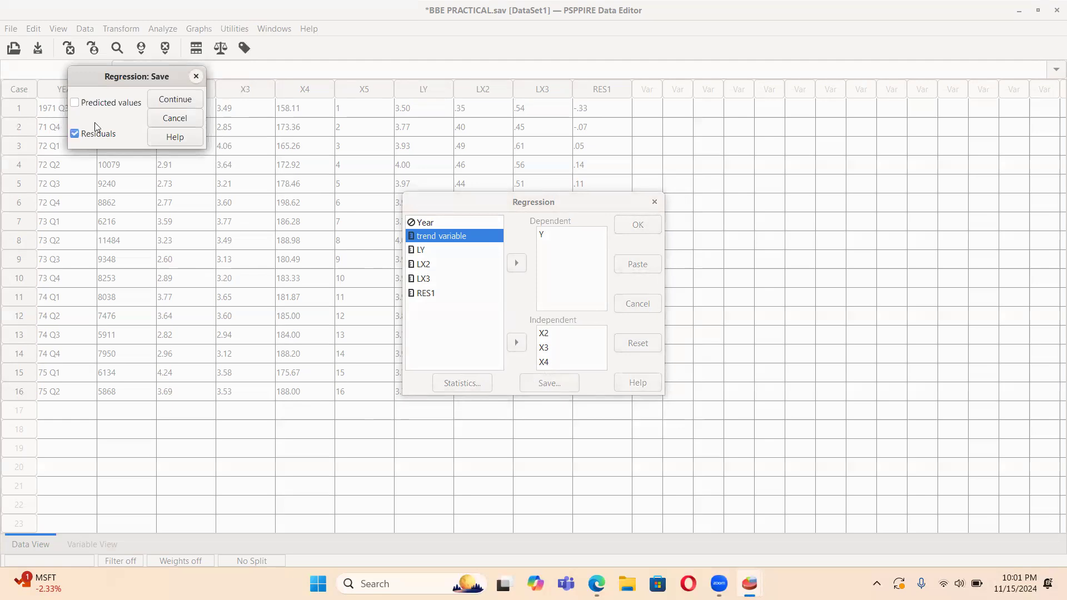
click(173, 103)
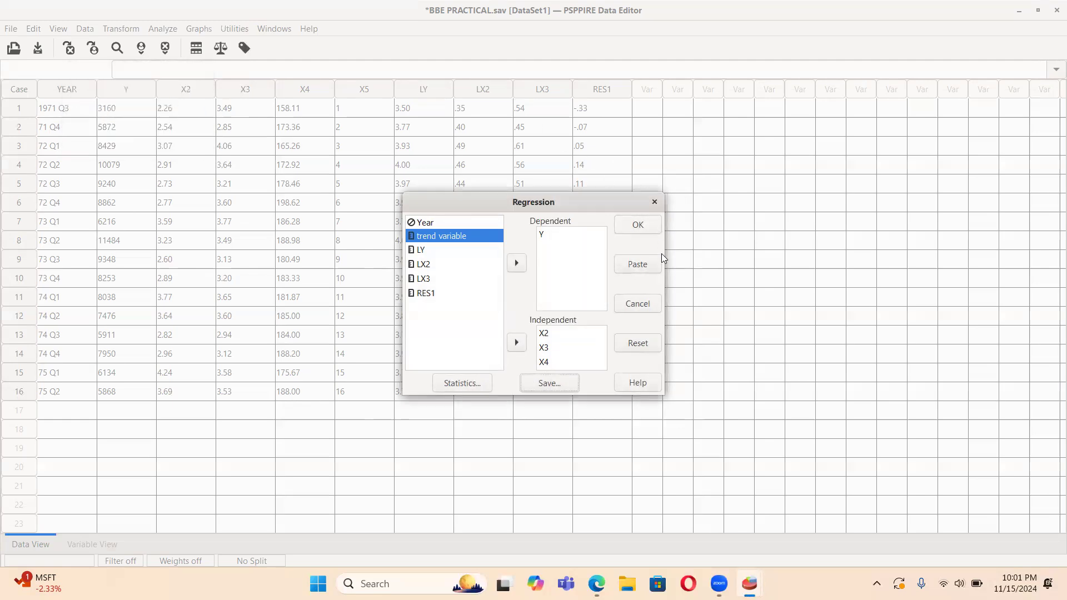
- Run the linear regression of Y on X2, X3 and X4 and show its results in the output window
click(639, 225)
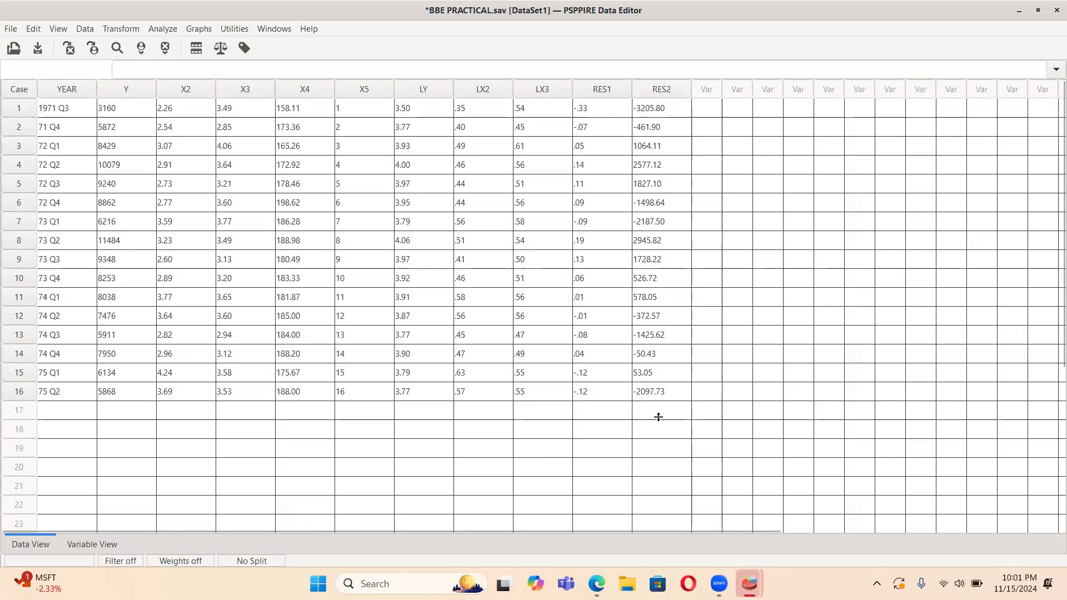
mouse_move(749, 584)
click(796, 517)
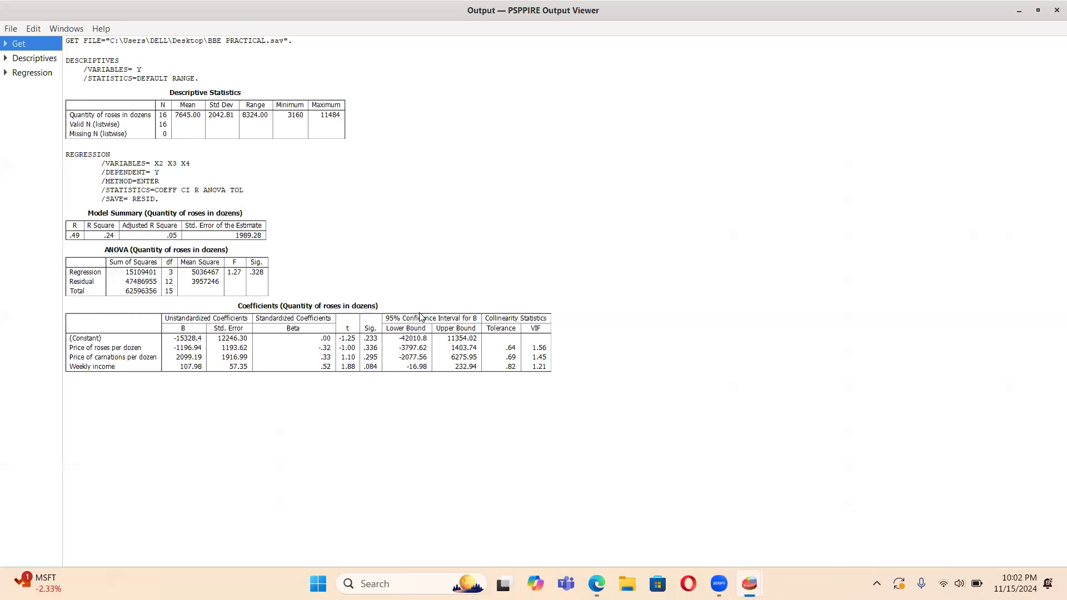
- Return to the dataset and set up a histogram with the saved residuals RES2 as its variable
mouse_move(749, 578)
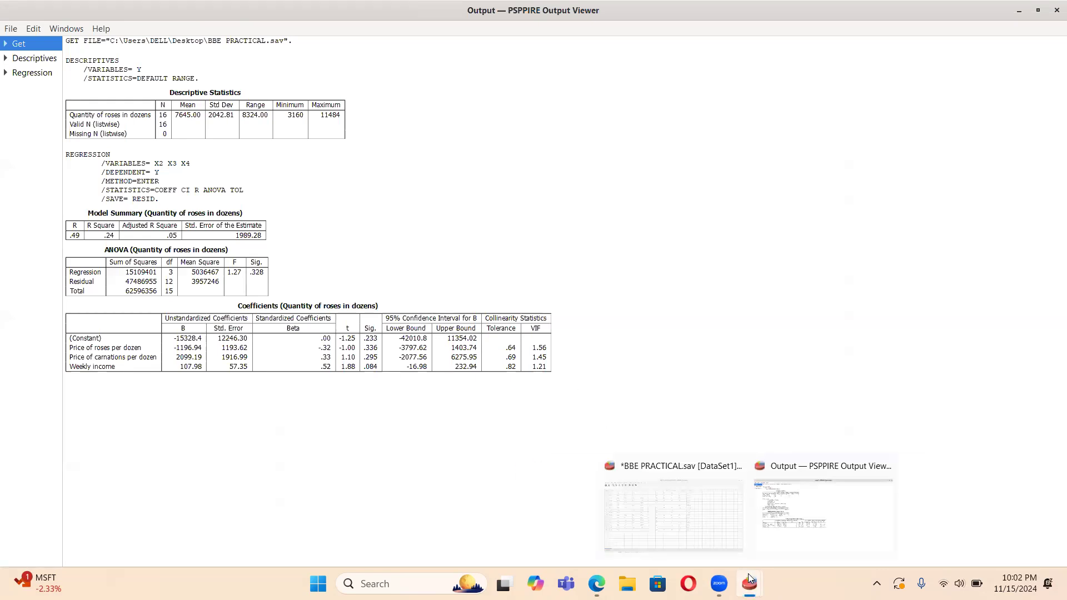
click(703, 526)
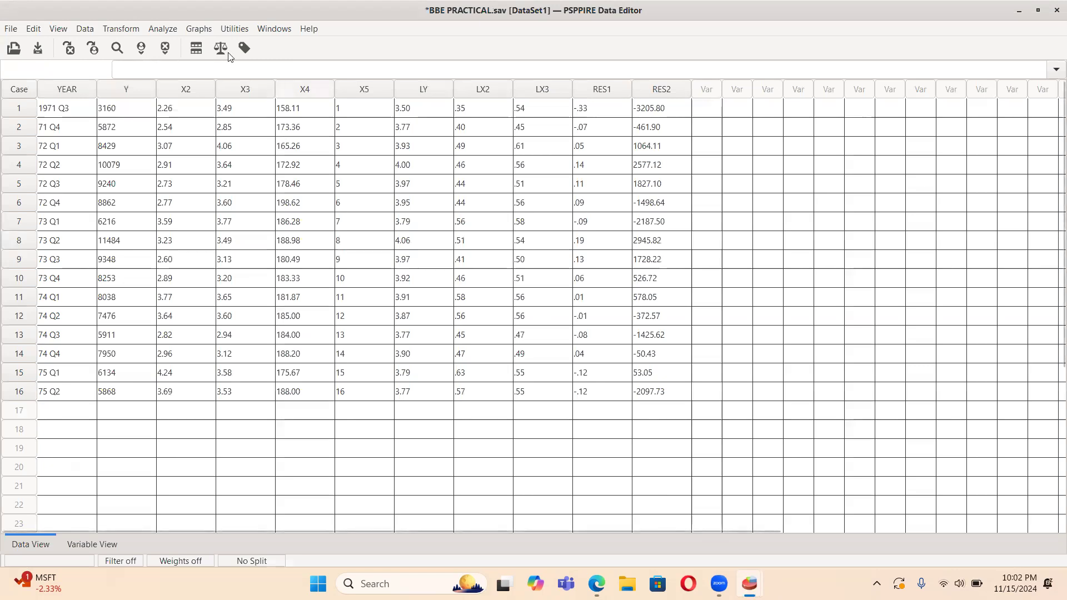
click(197, 30)
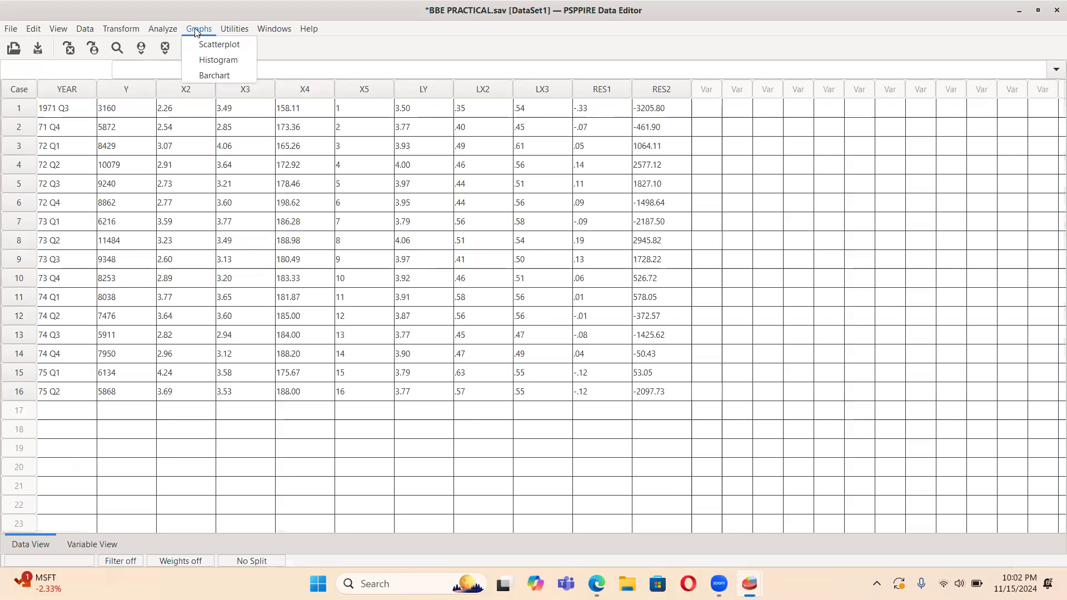
click(218, 61)
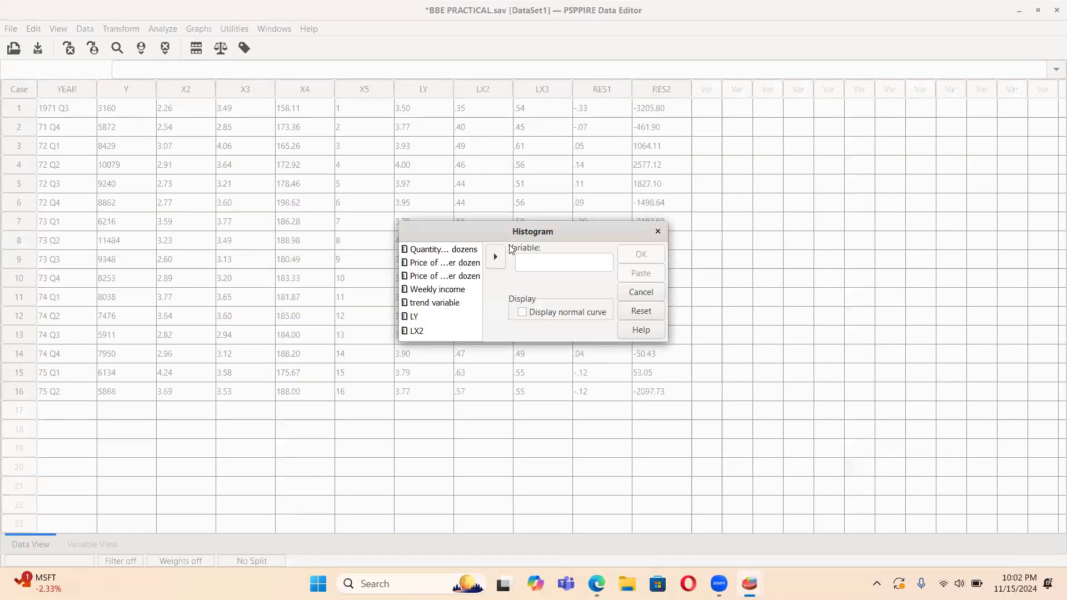
scroll(435, 300, down, 2)
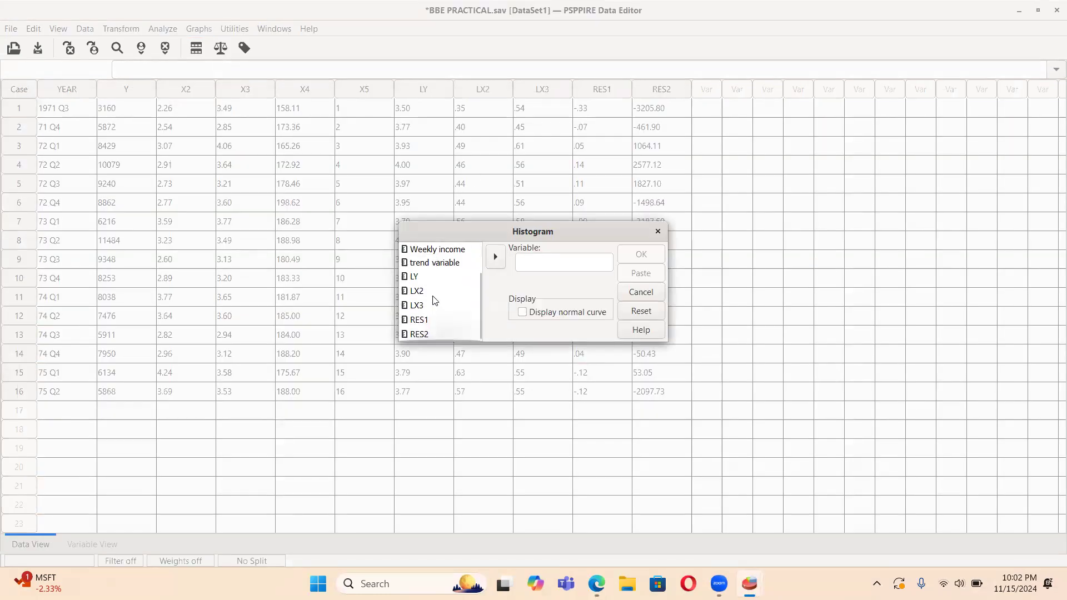
click(425, 335)
click(496, 259)
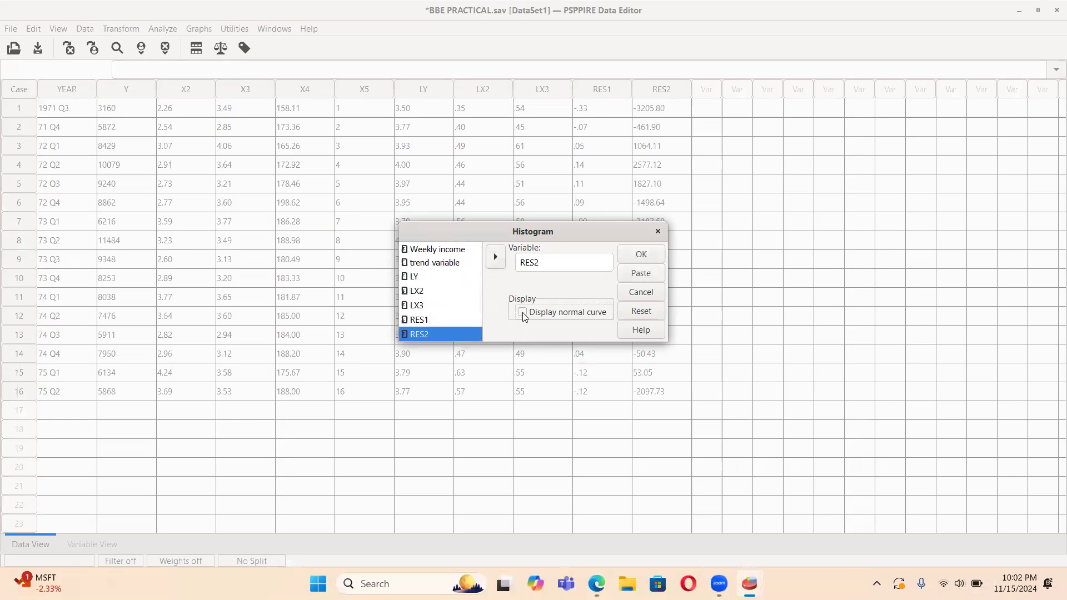
- Generate the RES2 histogram with the normal curve displayed and view it in the output window
click(639, 255)
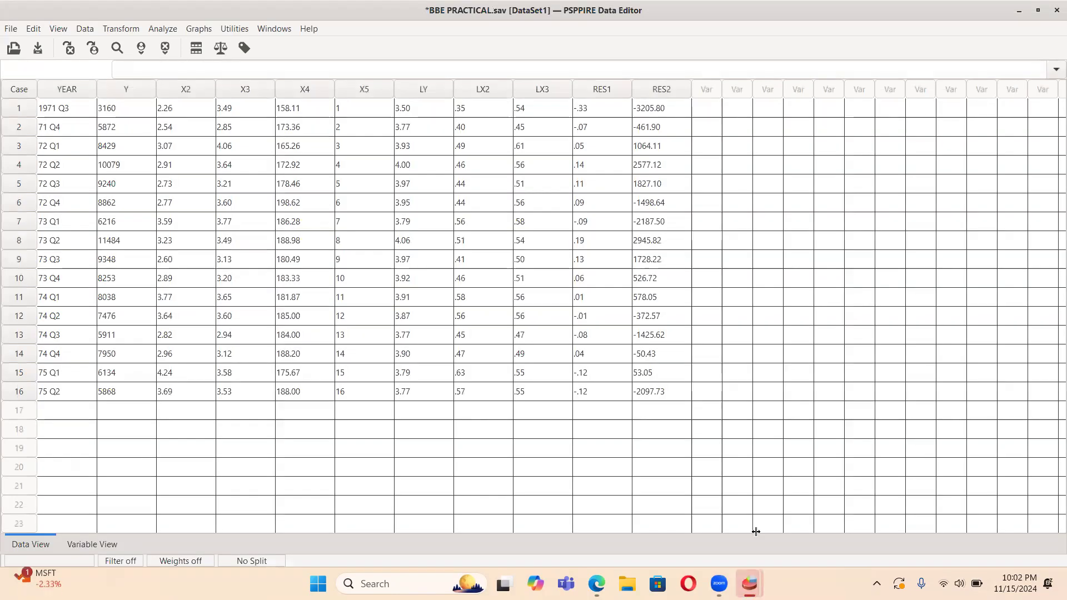
mouse_move(751, 566)
click(808, 549)
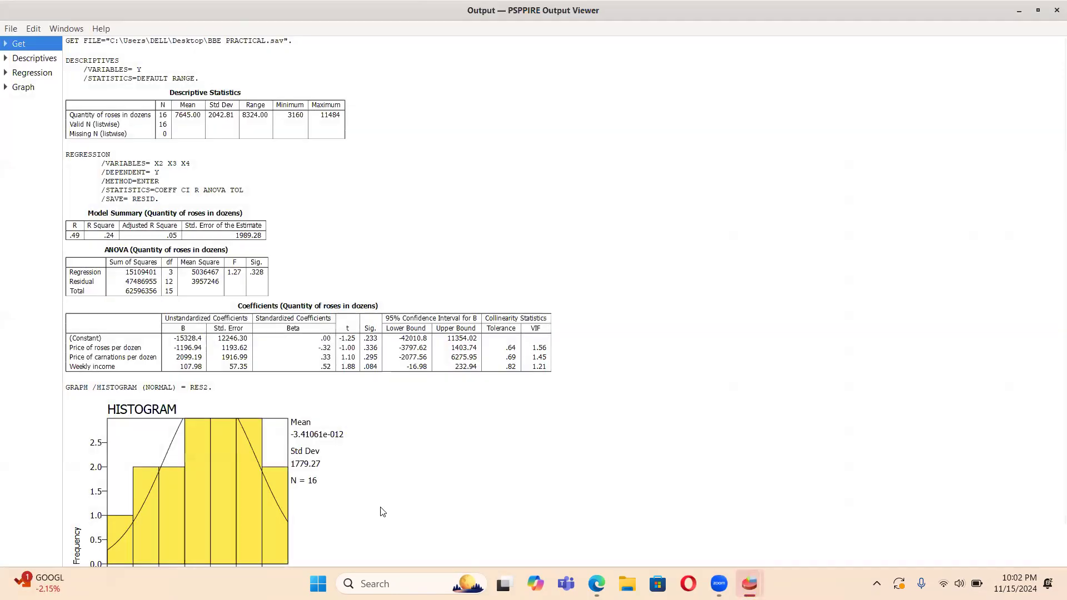
scroll(202, 495, down, 1)
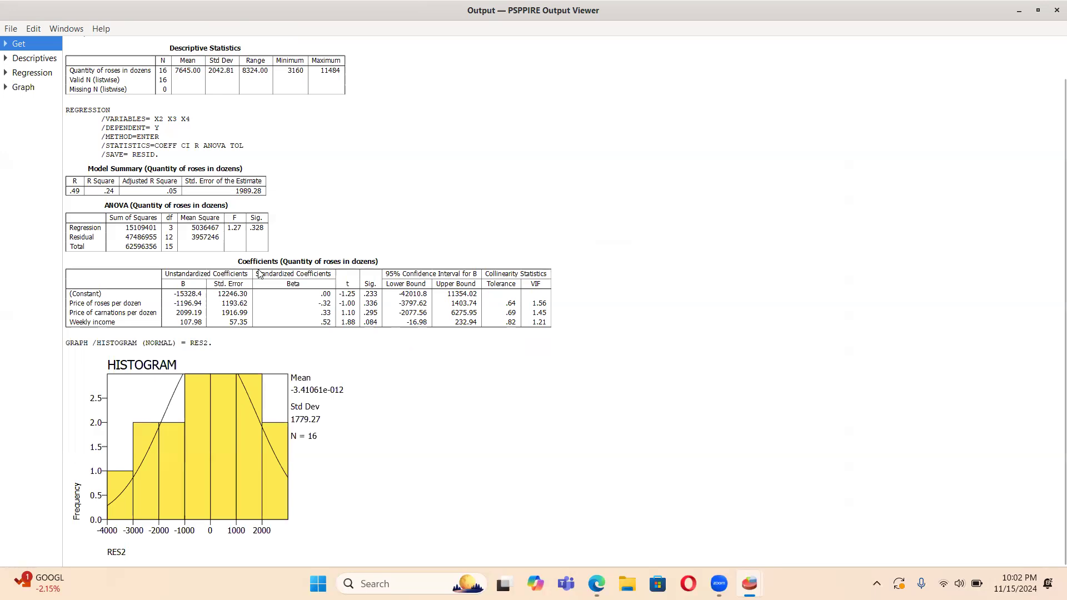
- Return to the dataset and start computing a variable with Weekly income as the target variable name
mouse_move(750, 584)
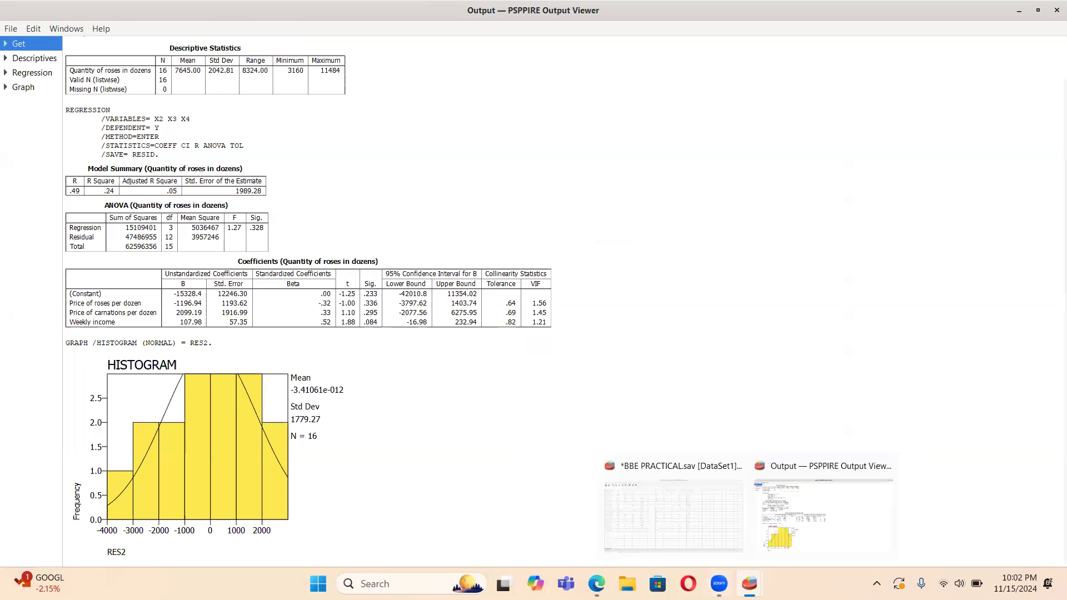
click(712, 526)
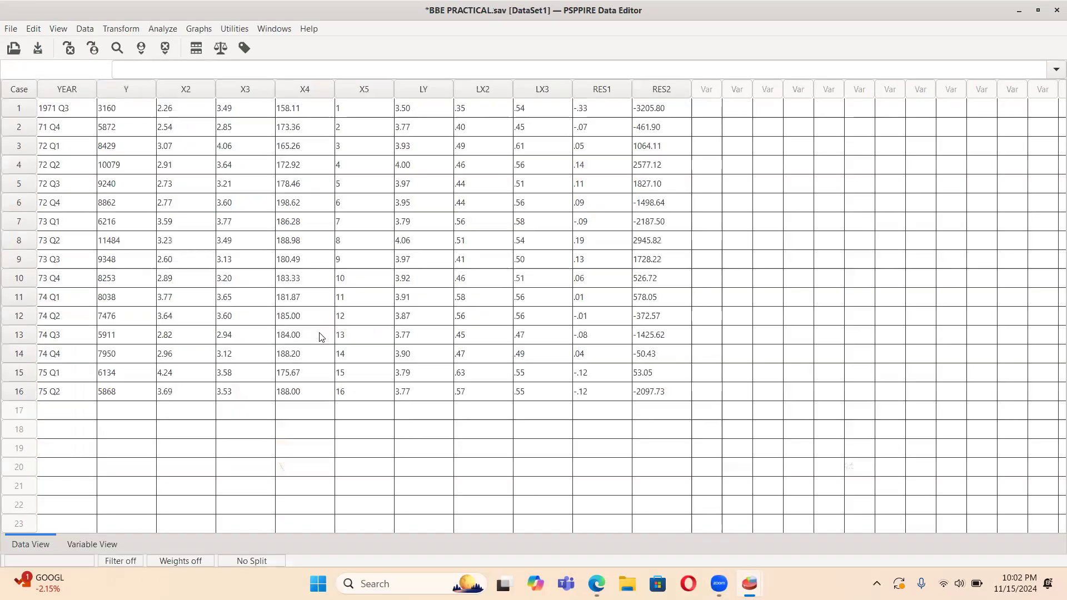
click(169, 30)
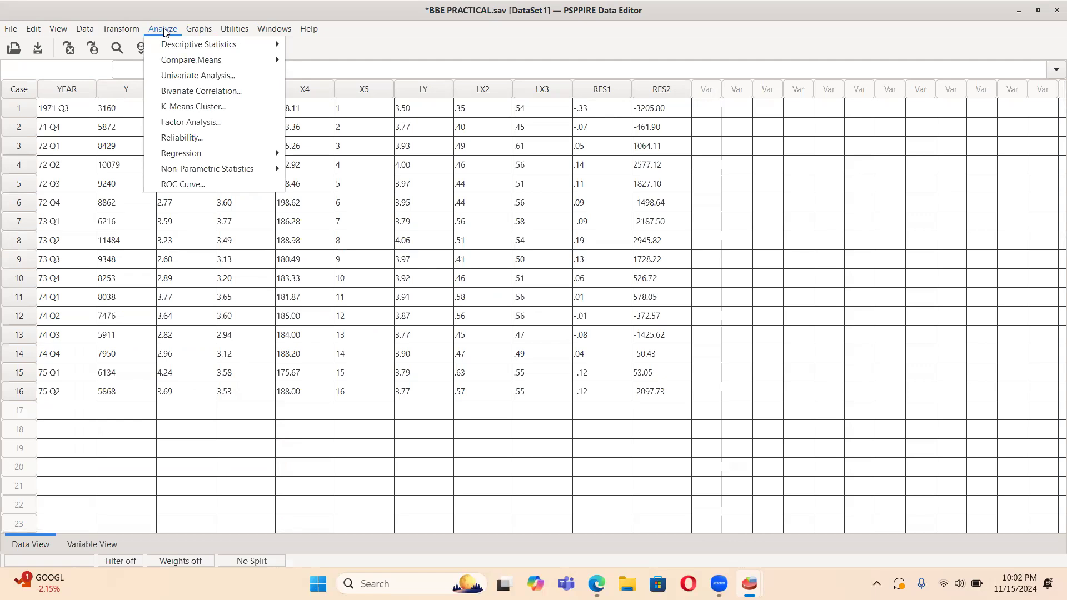
mouse_move(120, 33)
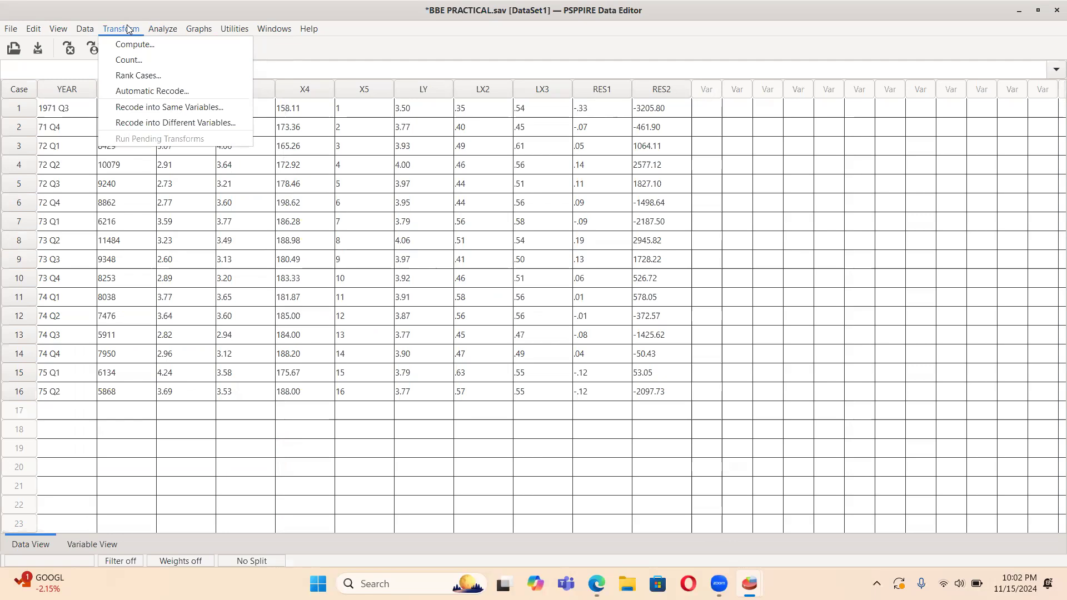
click(123, 45)
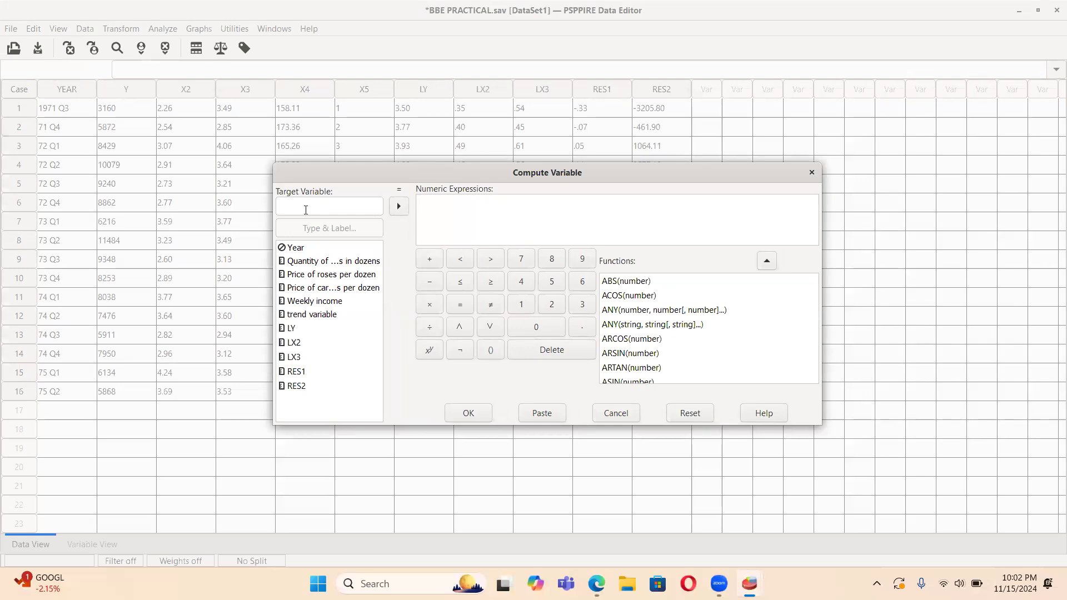
click(300, 304)
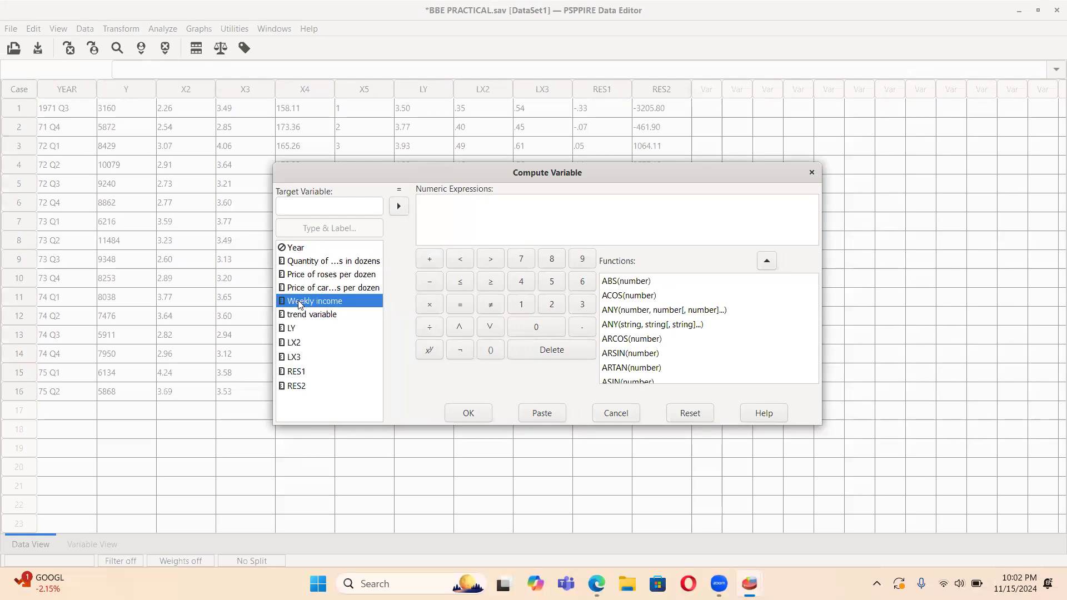
click(399, 207)
click(307, 204)
text(Weekly income)
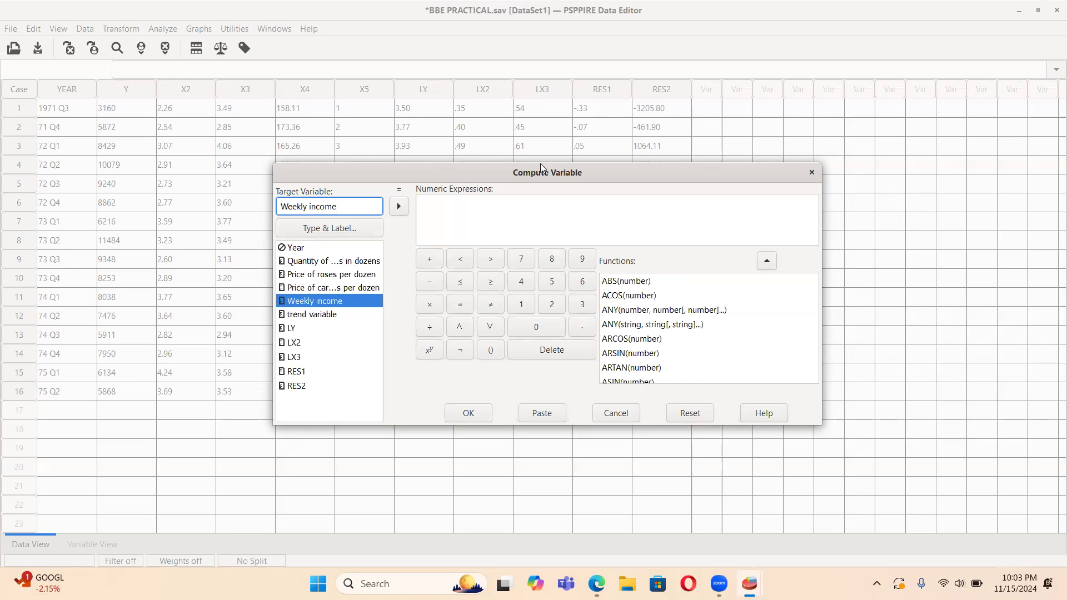
- Try to compute the target variable with the expression LG10(X4), and check the result in the output window
click(447, 209)
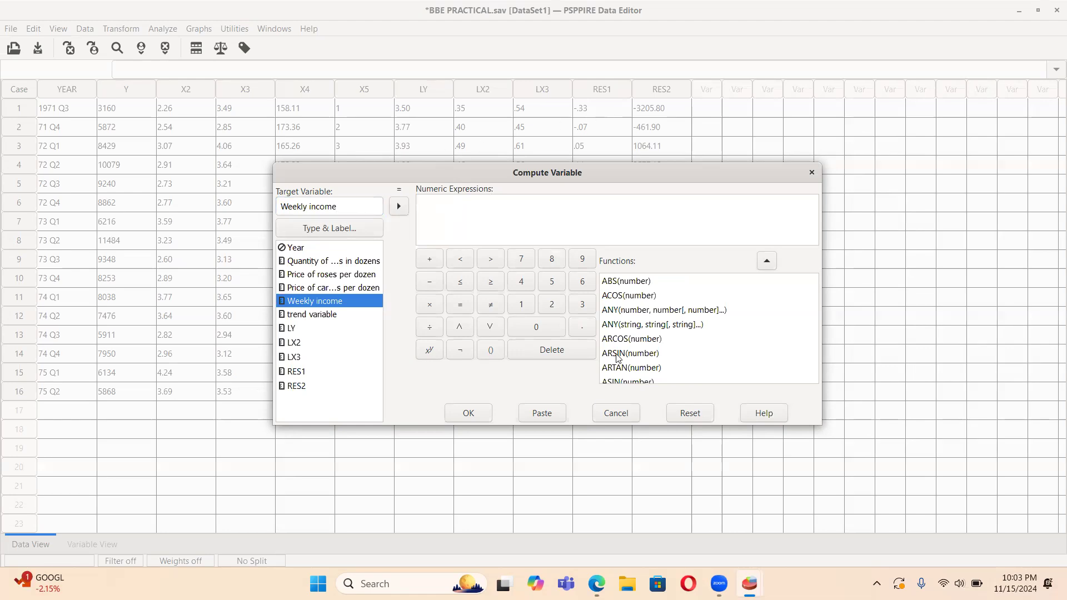
scroll(631, 337, down, 10)
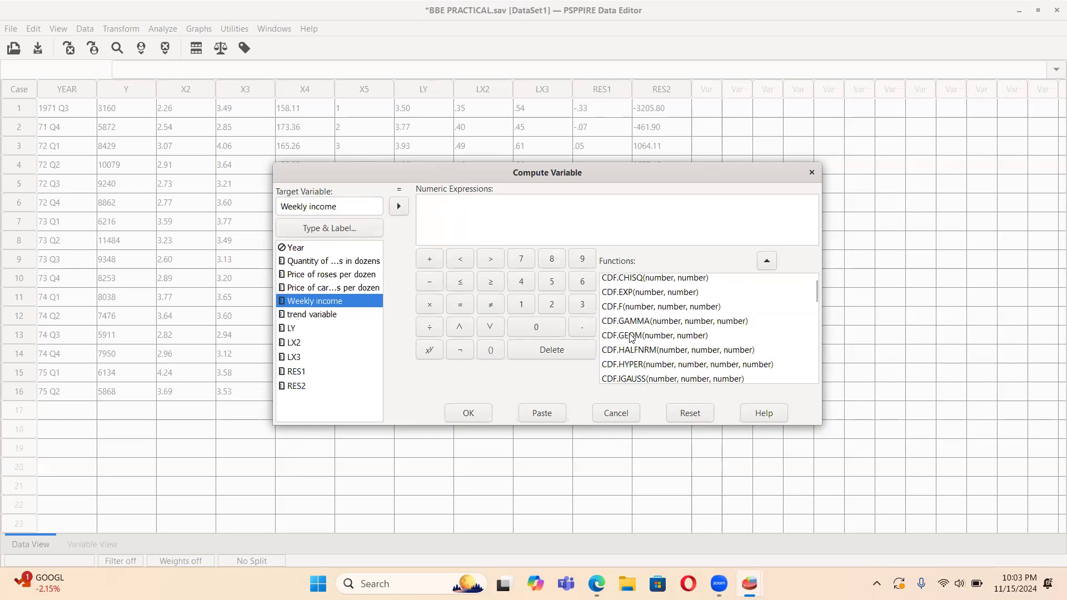
scroll(631, 337, down, 12)
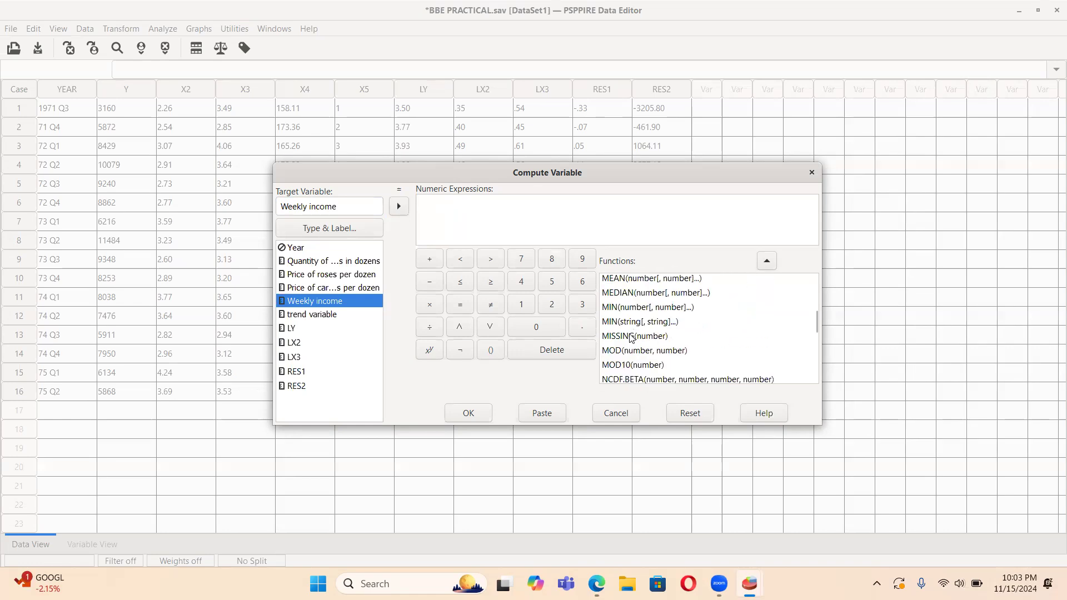
scroll(631, 337, up, 5)
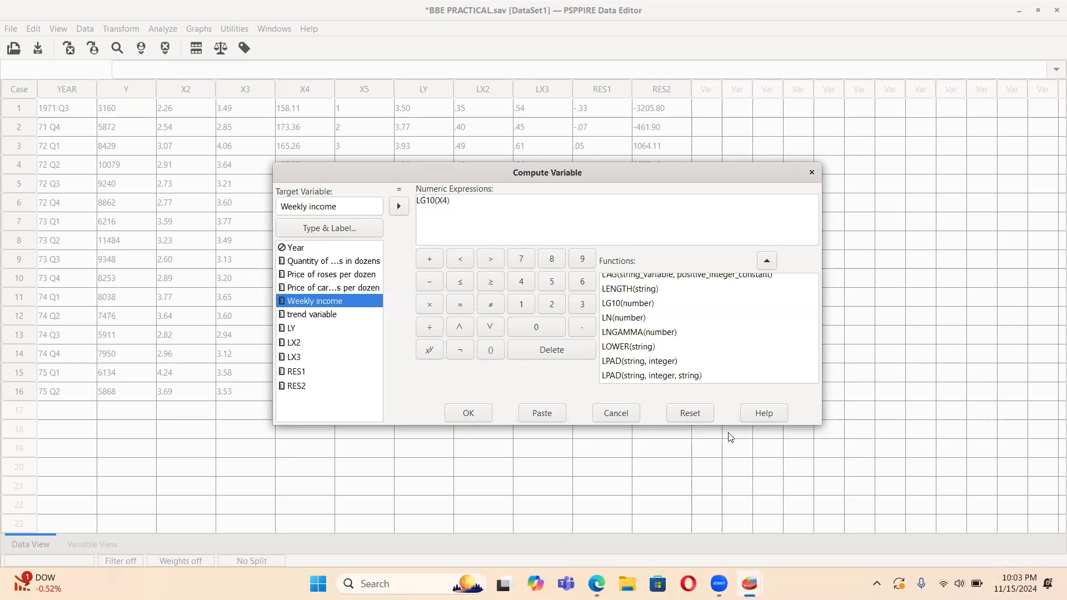
click(478, 417)
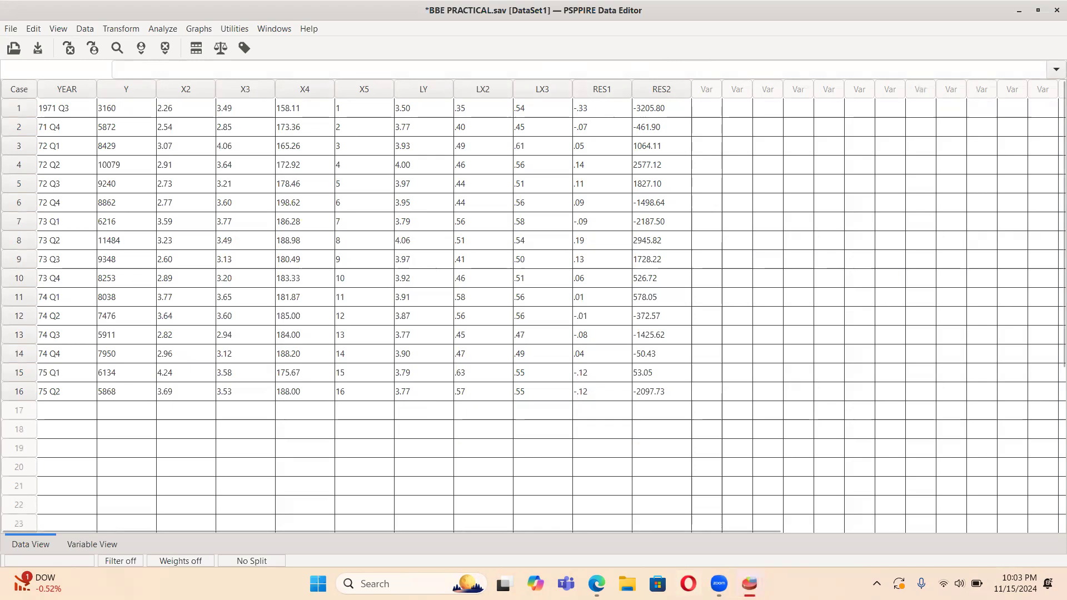
mouse_move(749, 584)
click(823, 506)
scroll(667, 484, down, 2)
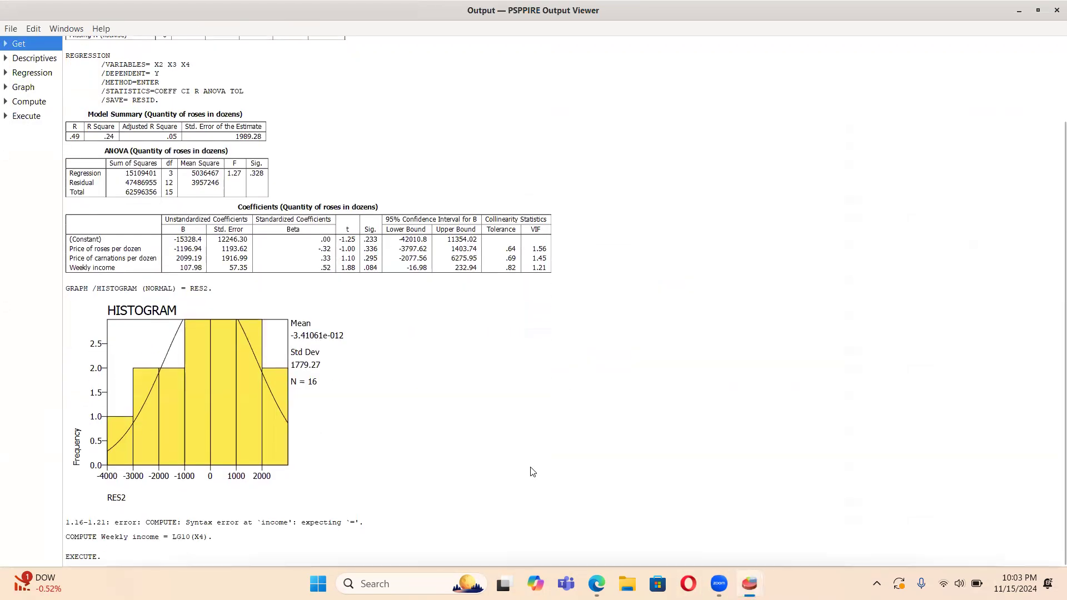
scroll(532, 472, up, 2)
- Return to the BBE PRACTICAL.sav dataset and open the linear regression setup
mouse_move(719, 584)
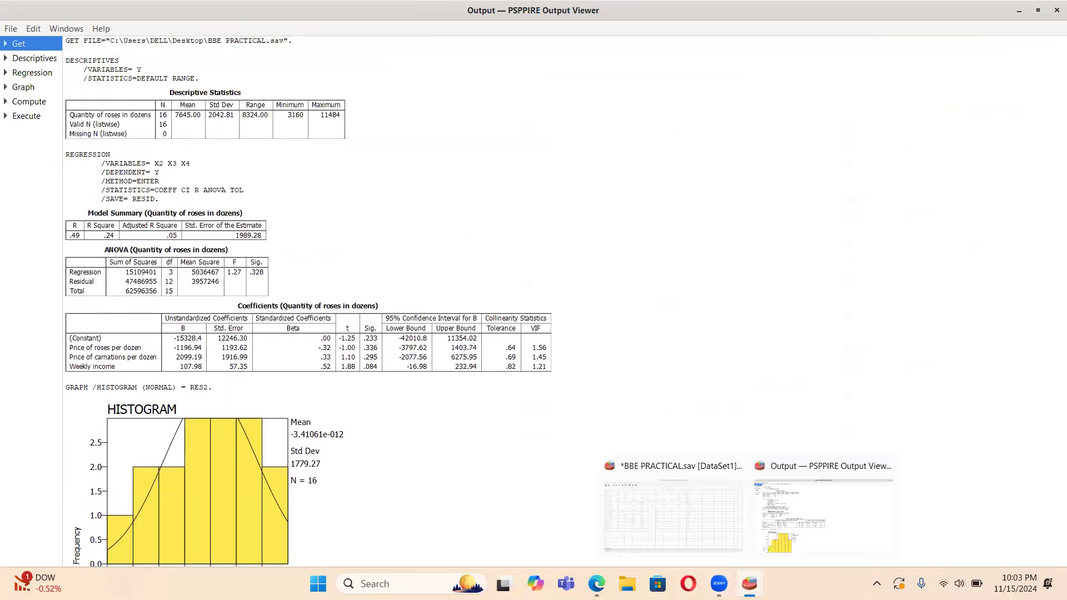
click(689, 523)
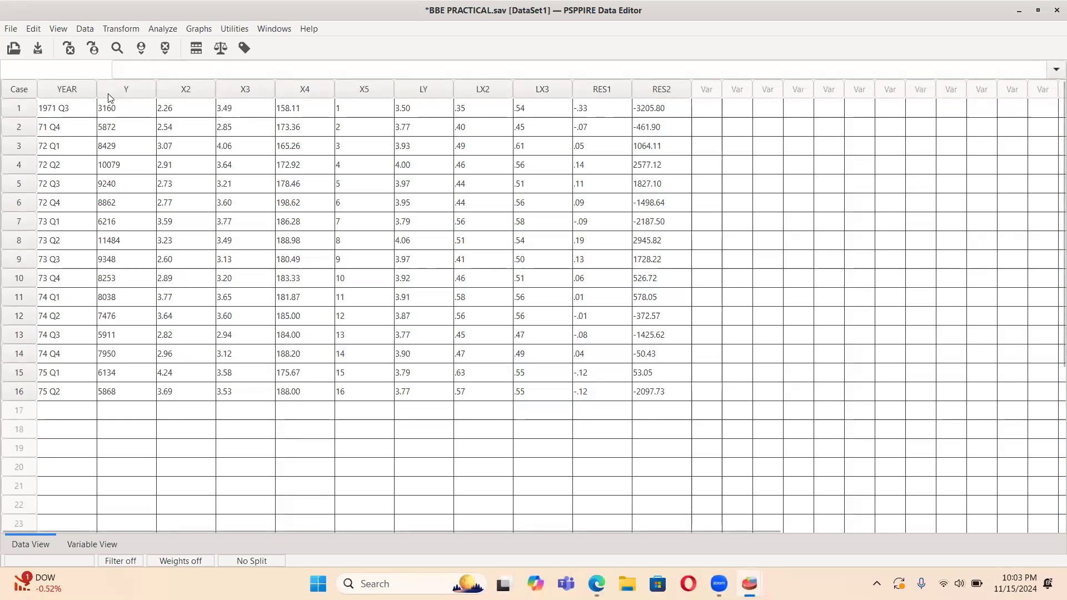
click(166, 29)
mouse_move(213, 155)
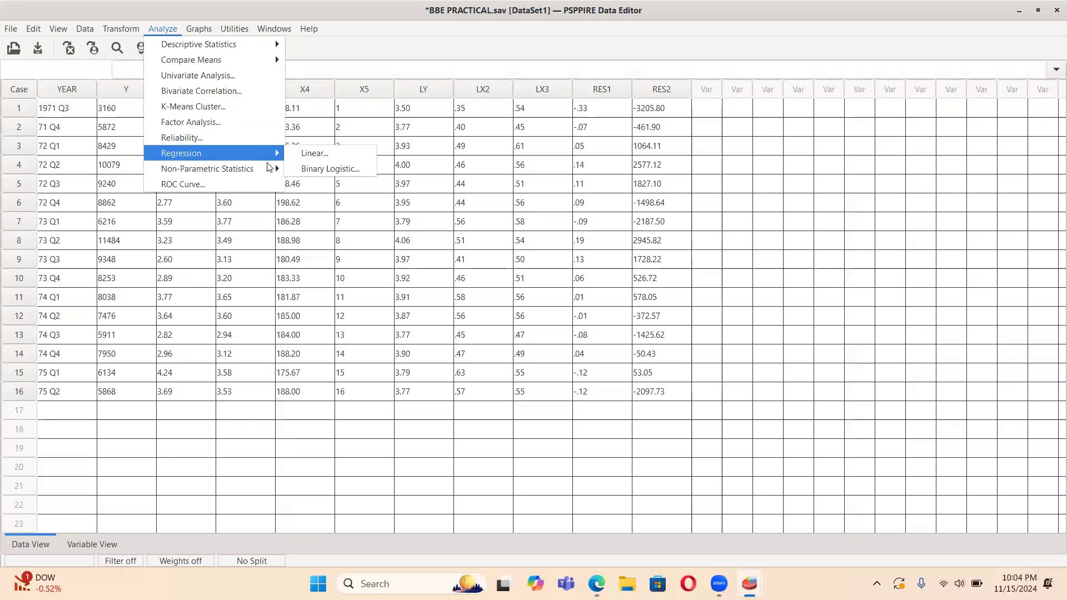
click(320, 160)
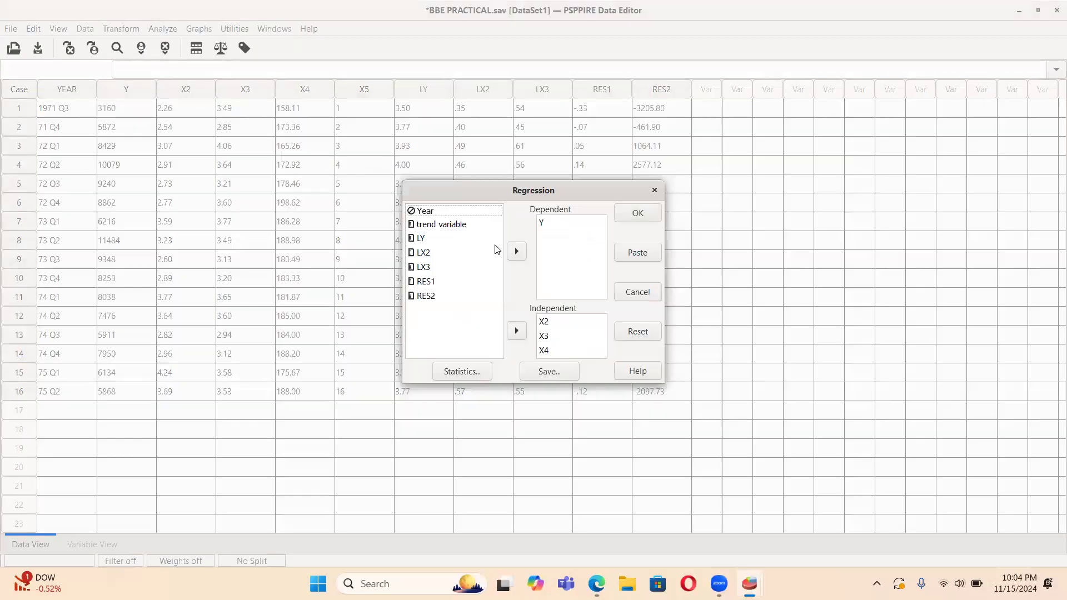
- Remove Y from the dependent variables and X2, X3 and X4 from the independent variables of the regression
click(430, 242)
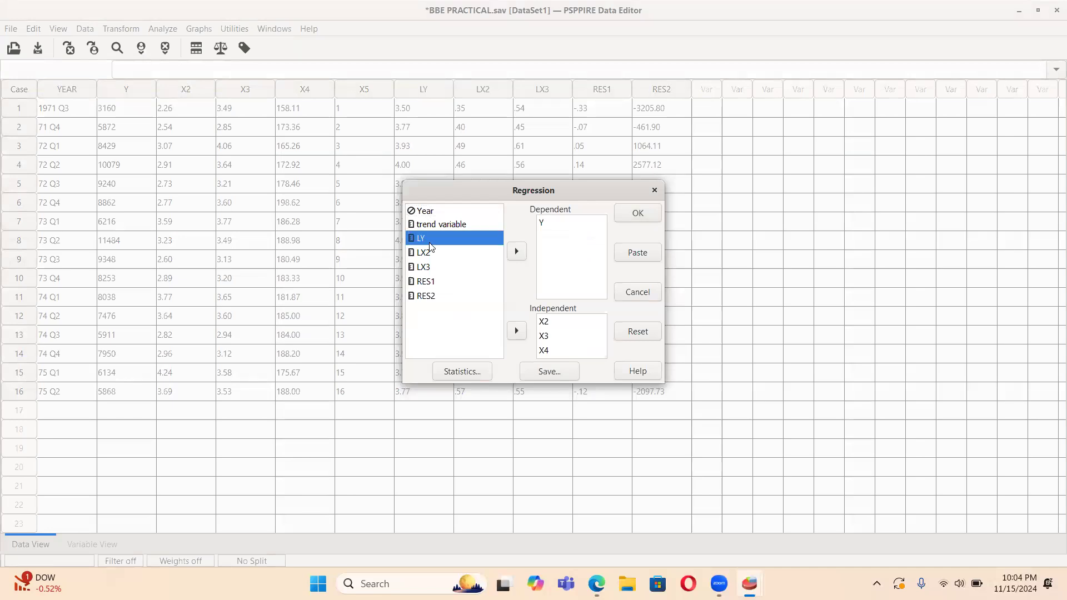
click(561, 223)
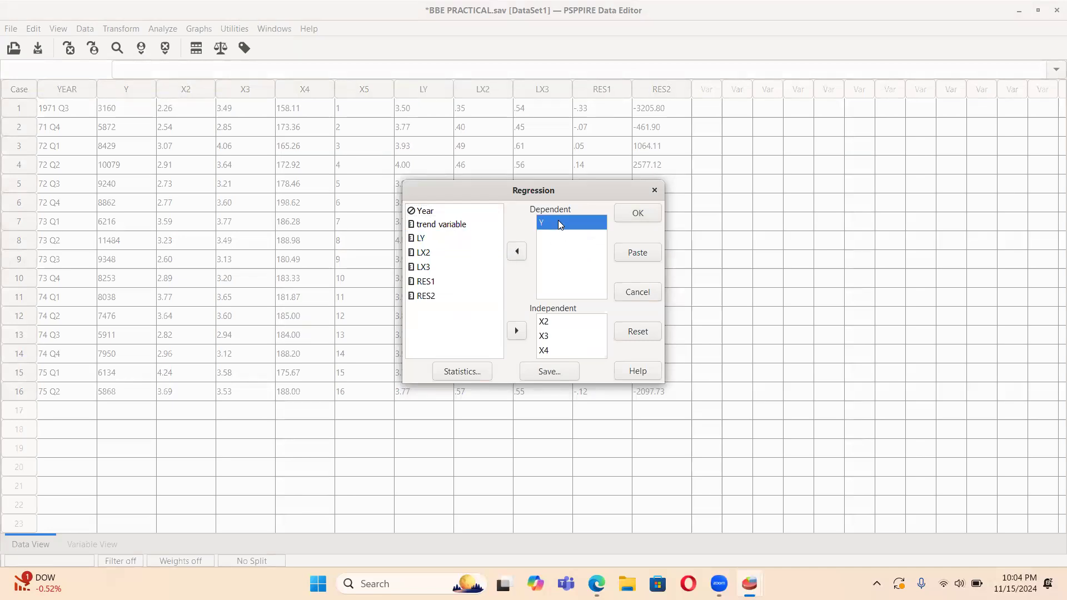
click(516, 255)
click(555, 325)
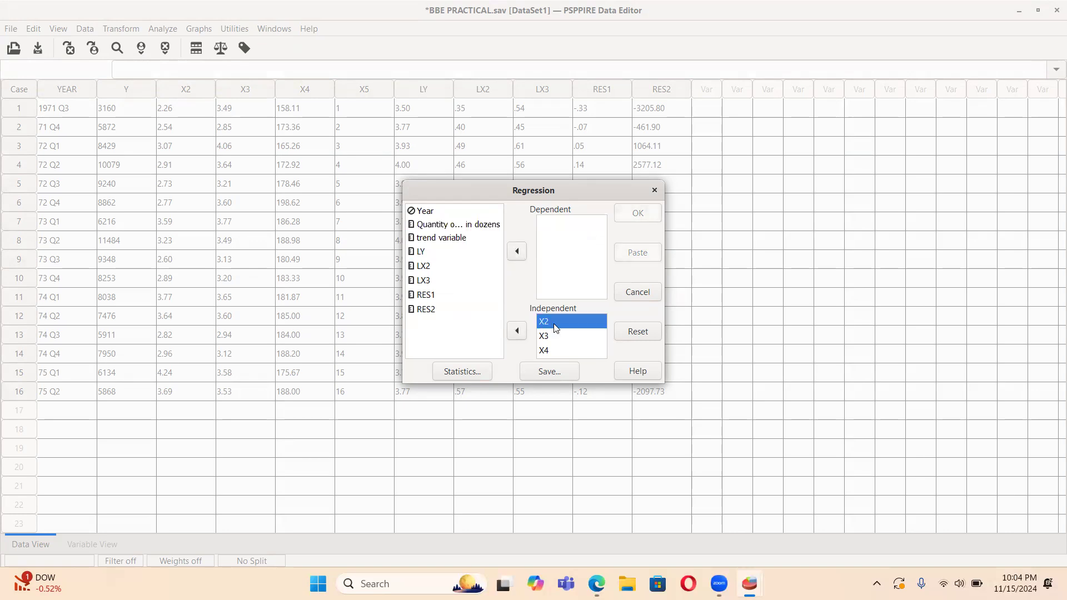
click(516, 331)
click(516, 331)
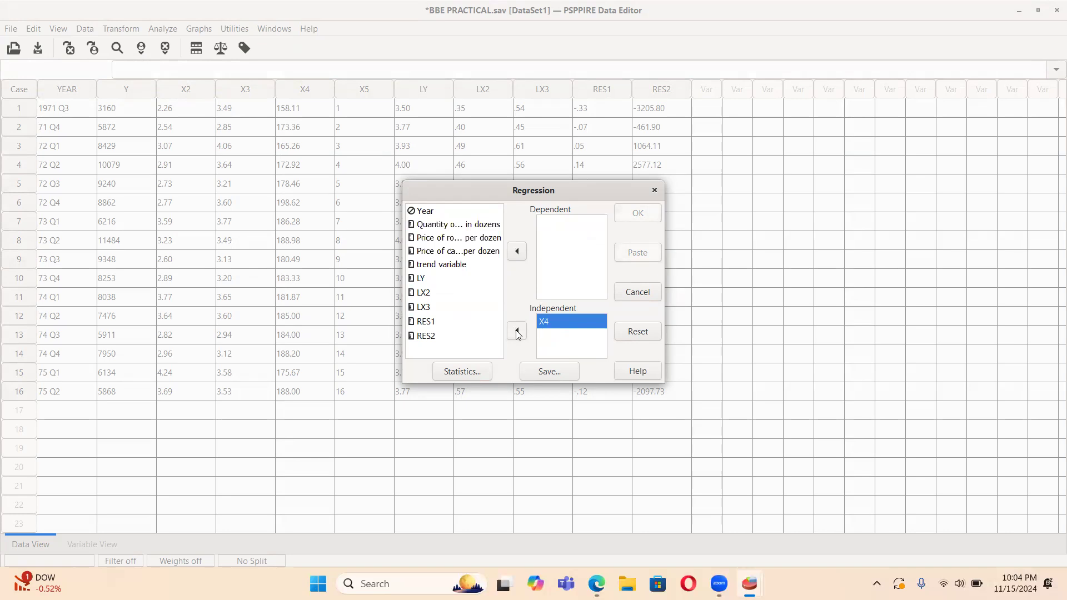
click(517, 332)
- Set LY as the regression's dependent variable and LX2 and LX3 as its independent variables
click(422, 294)
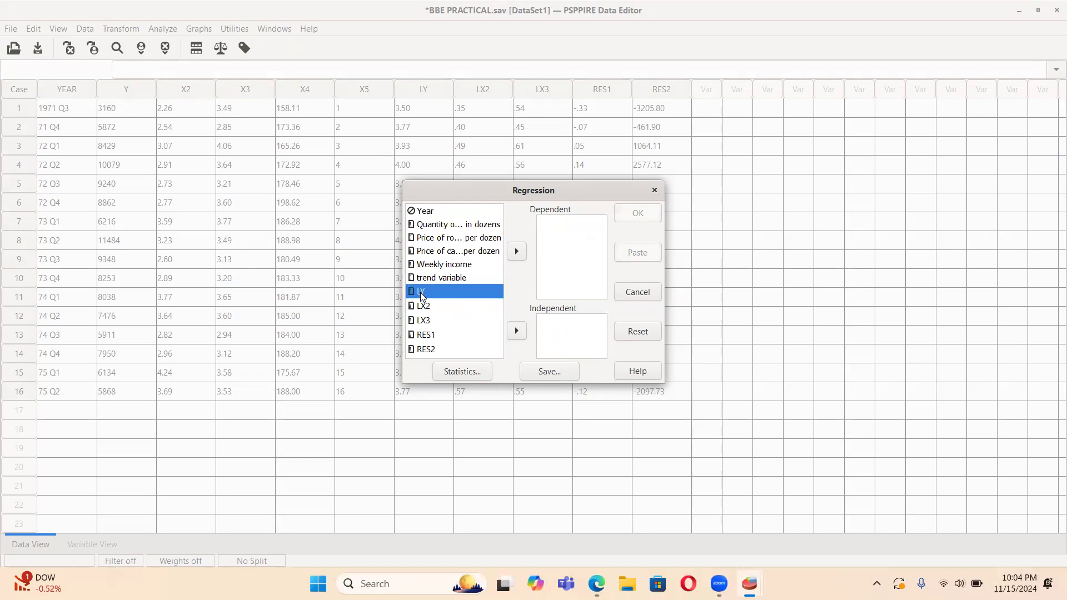
click(516, 253)
click(517, 332)
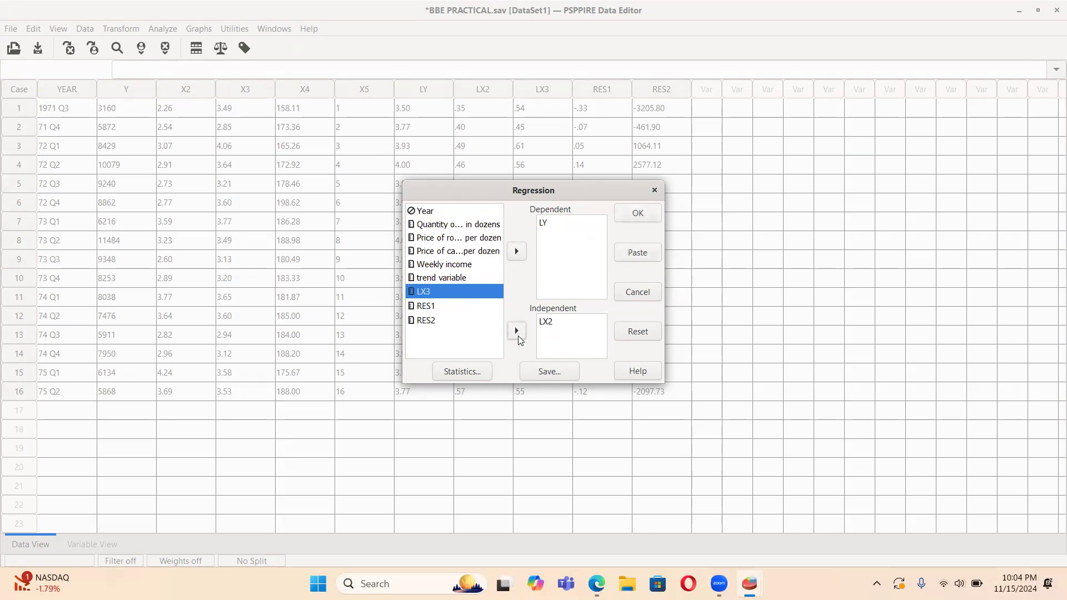
click(517, 331)
- Run the regression with Coeff, Conf. Interval, R, Anova and Tol statistics and saved residuals, and view its results in the output window
click(463, 372)
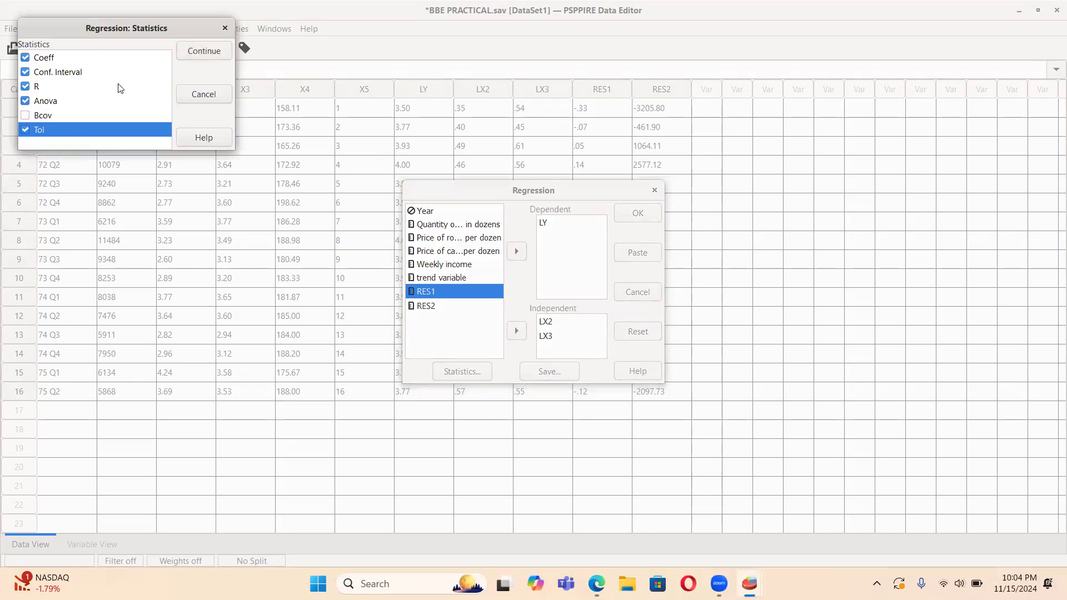
click(202, 51)
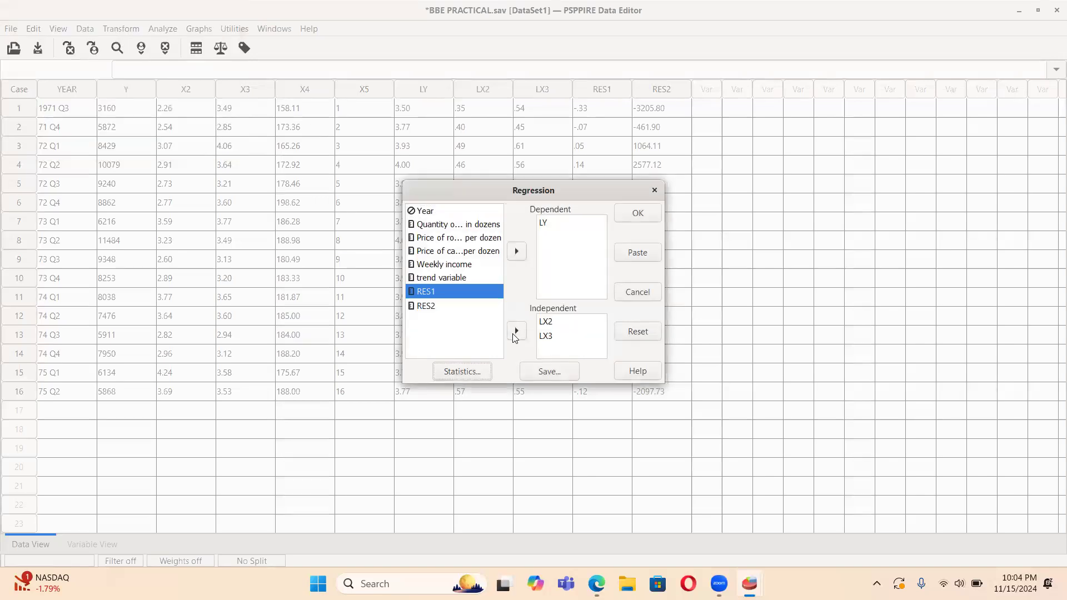
click(543, 374)
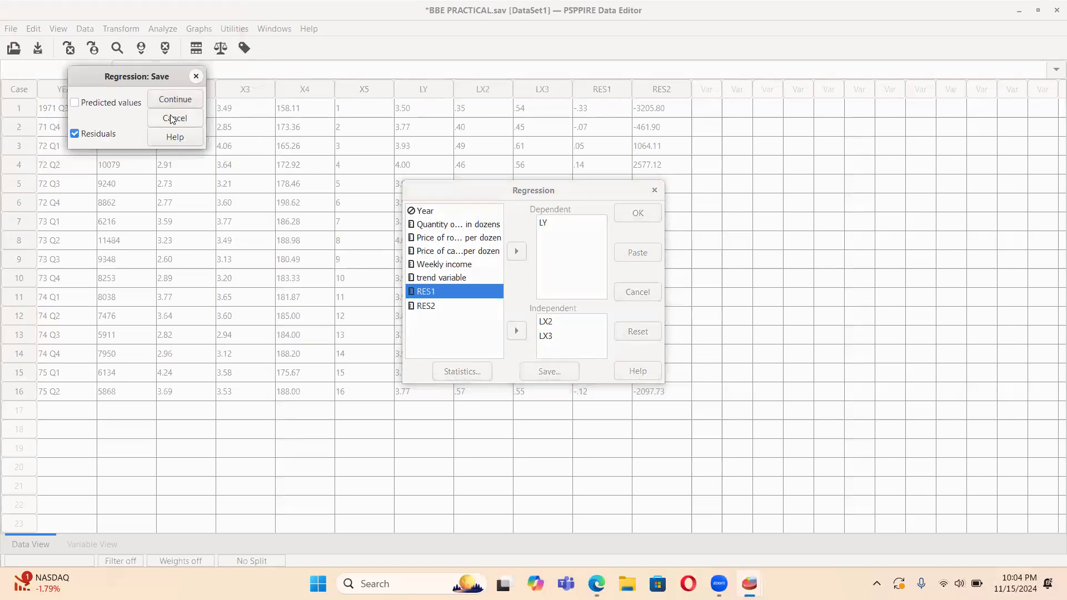
click(173, 100)
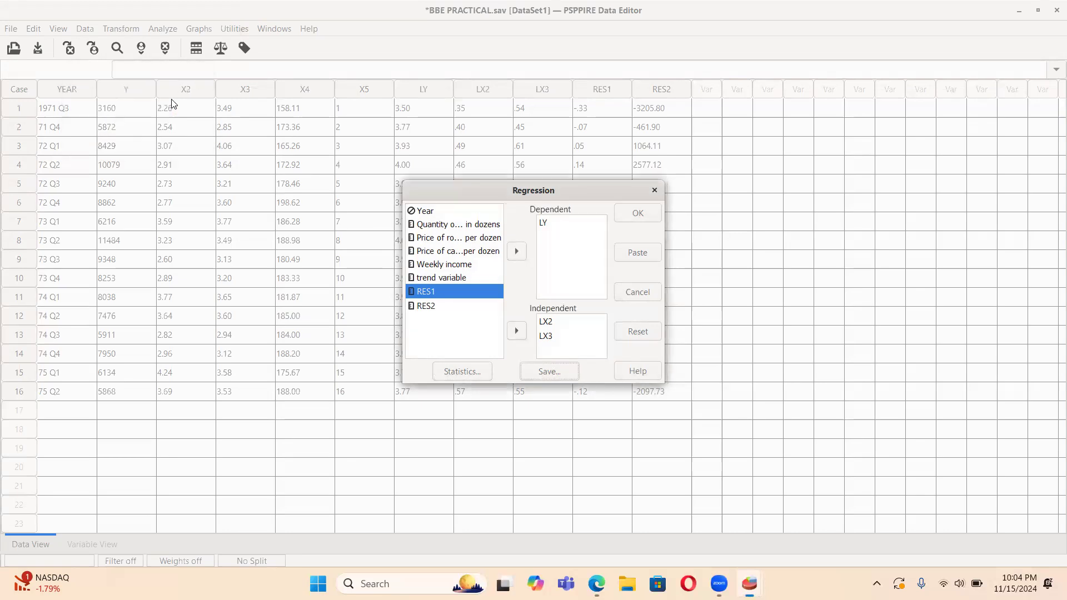
click(638, 206)
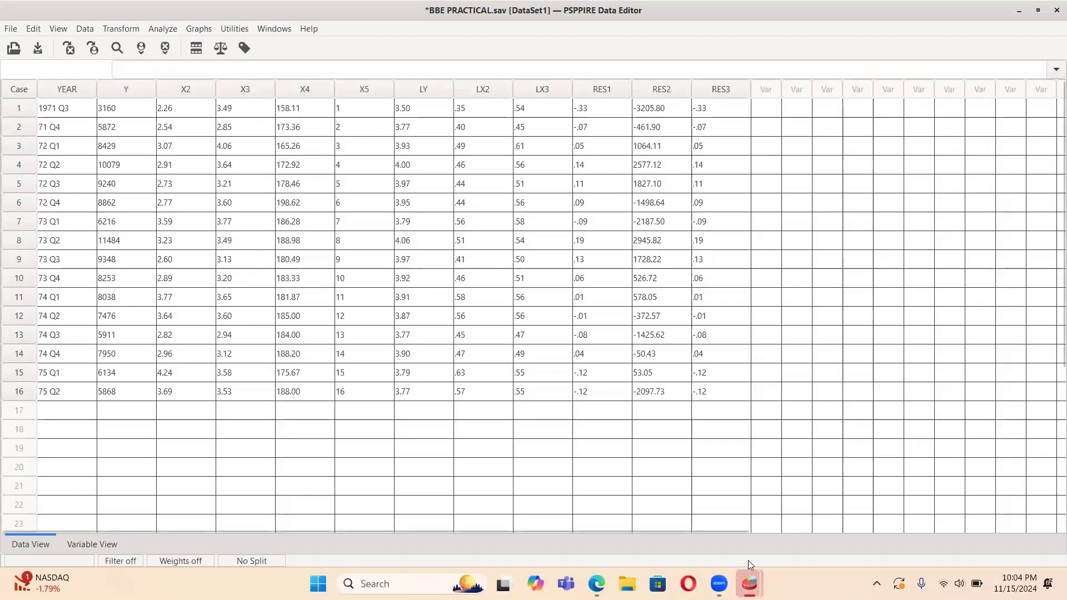
mouse_move(750, 583)
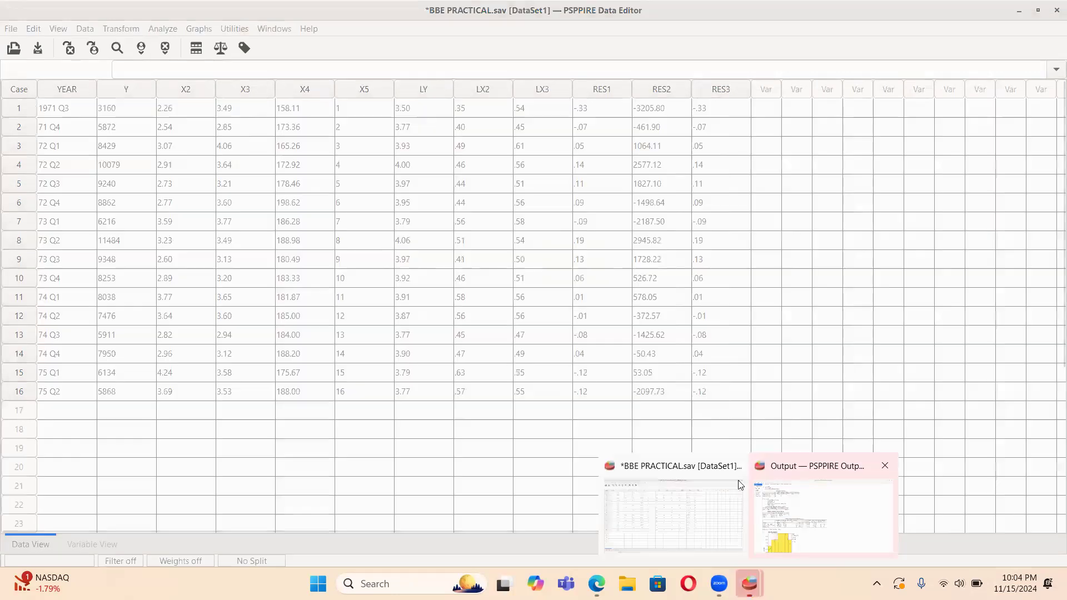
click(824, 501)
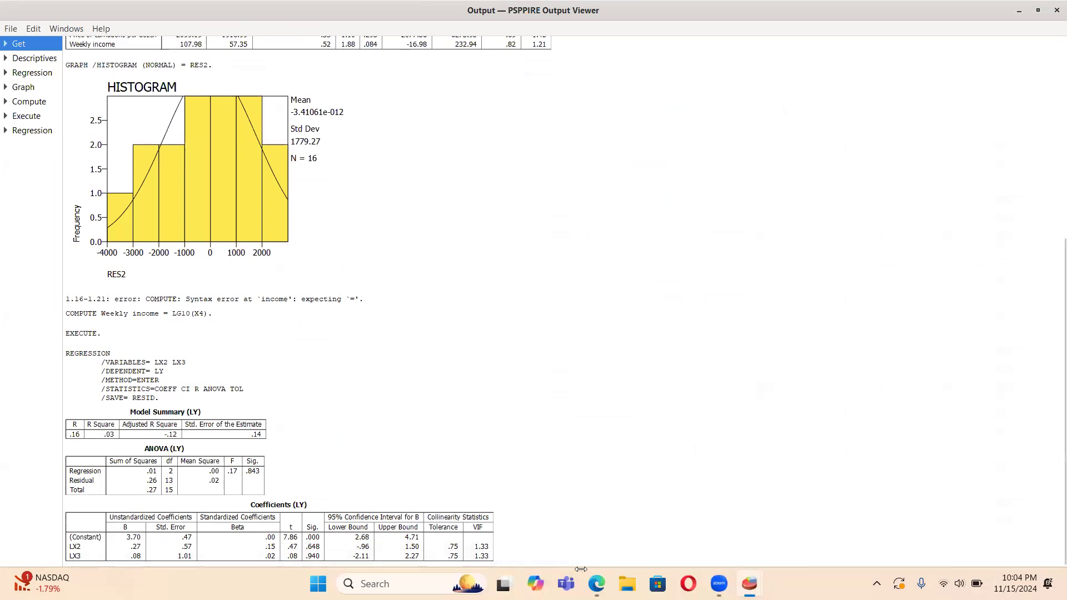
- Review the saved residuals RES3 in the dataset and both regressions in the output window, ending back at the dataset
mouse_move(746, 581)
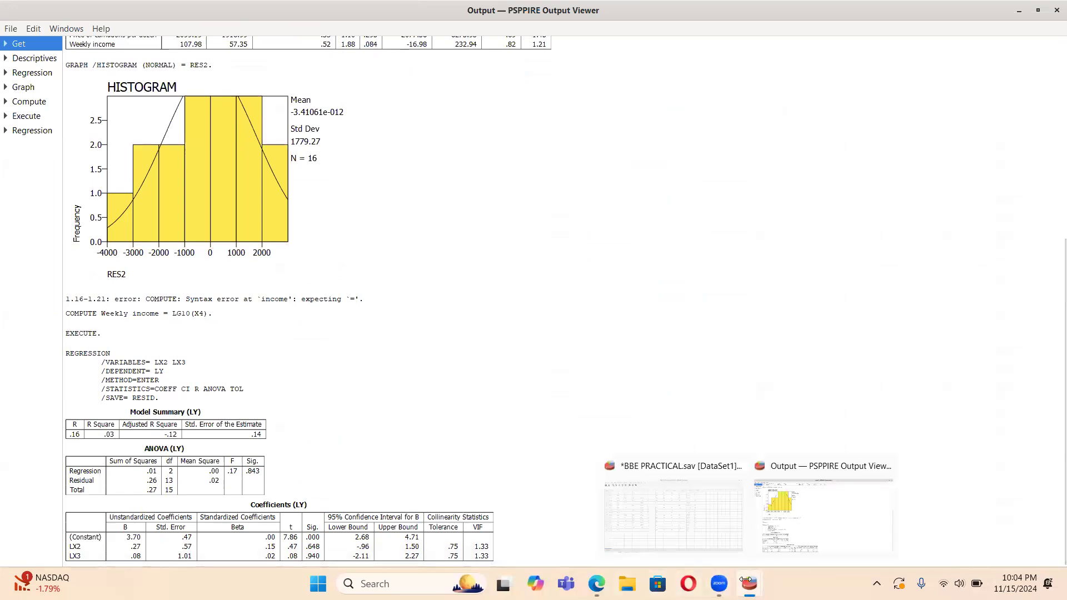
click(680, 517)
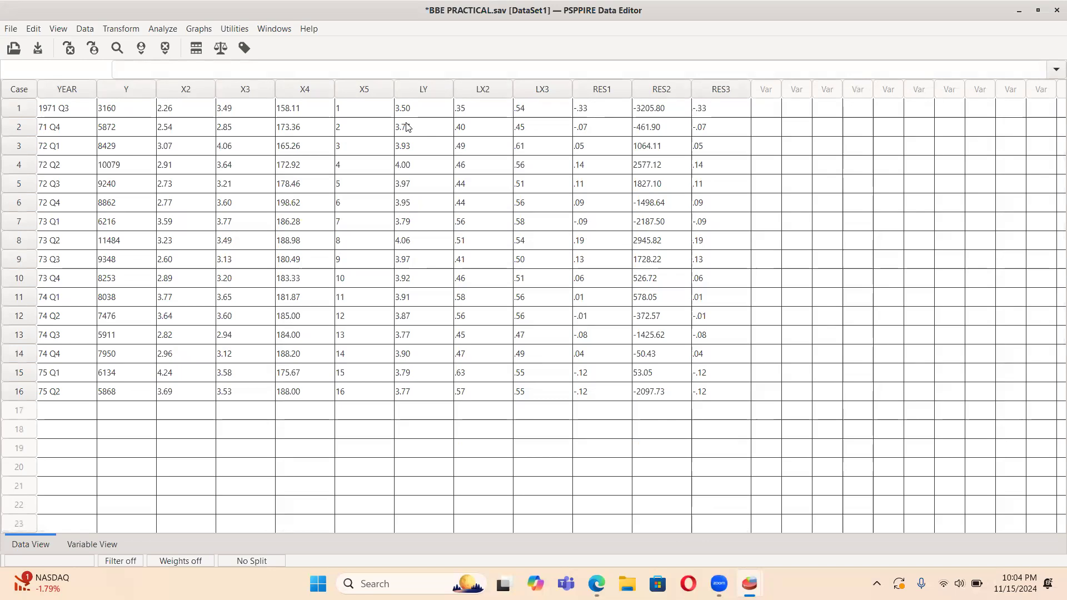
mouse_move(718, 584)
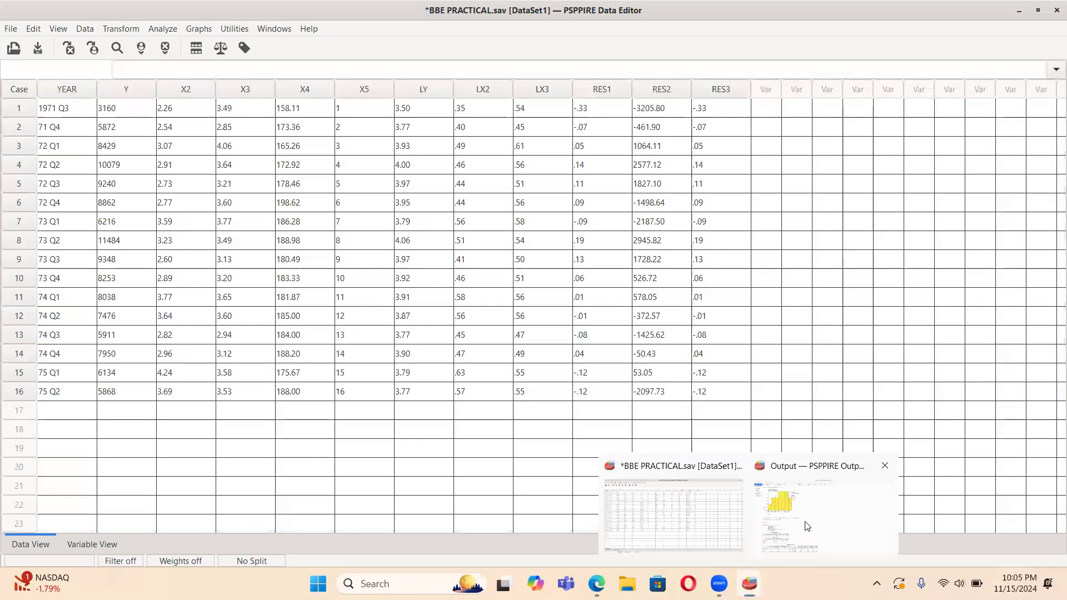
click(808, 526)
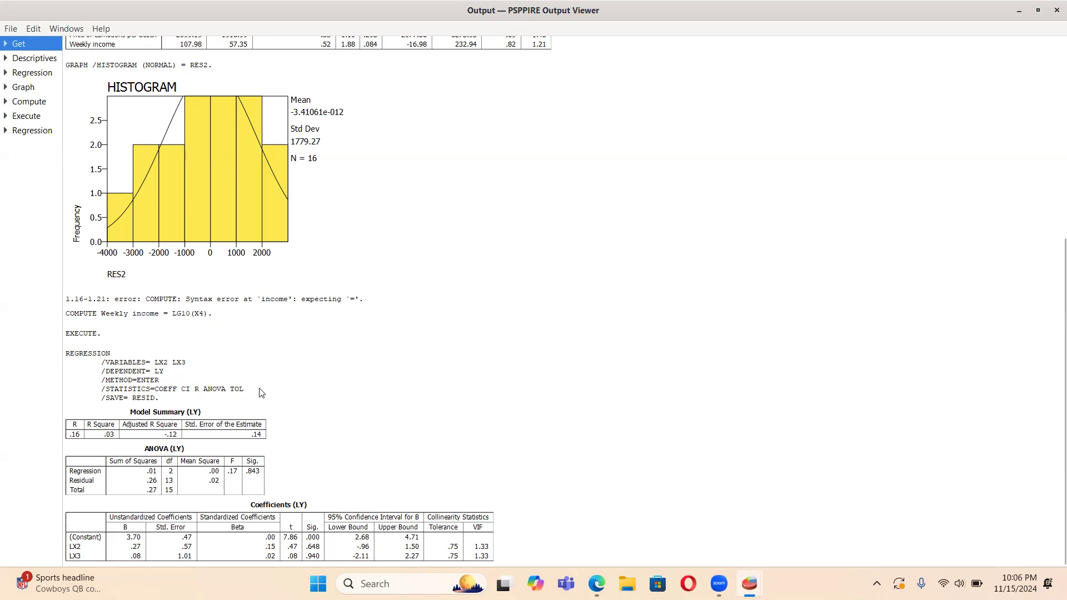
scroll(248, 383, up, 5)
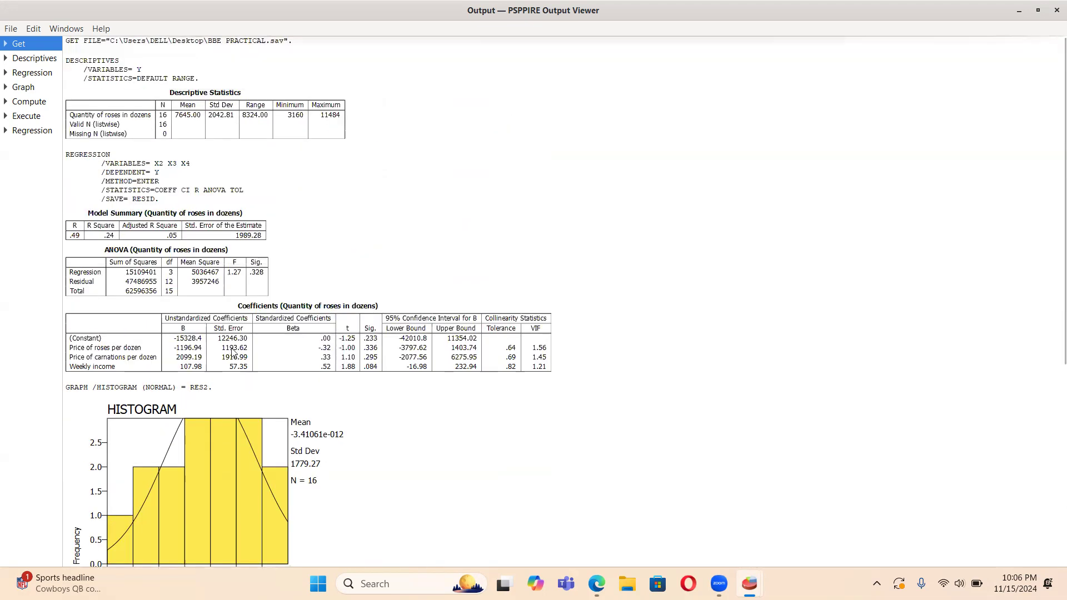
mouse_move(719, 583)
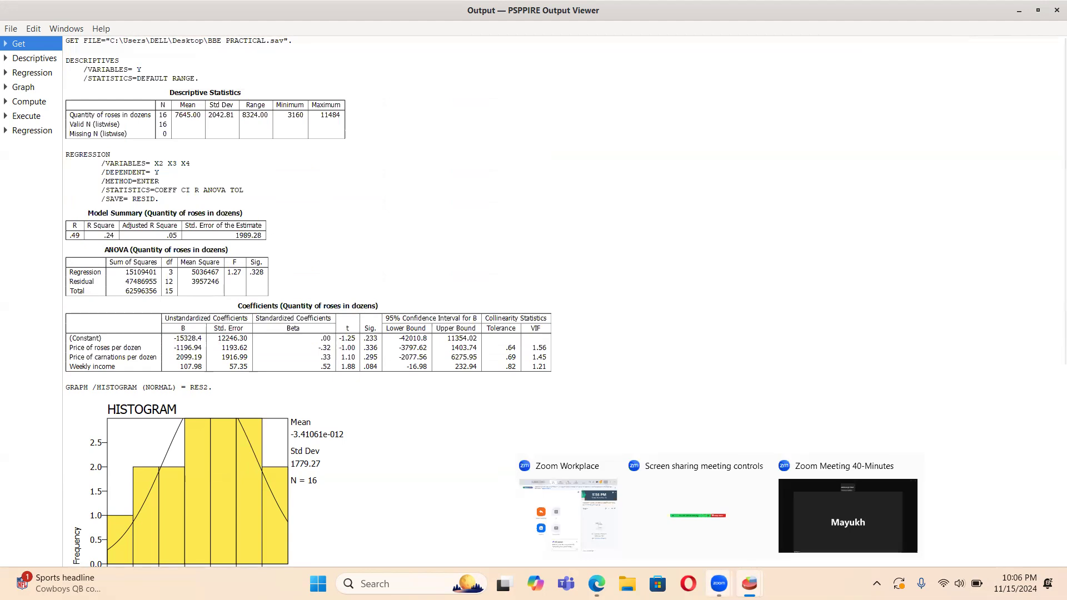
click(686, 512)
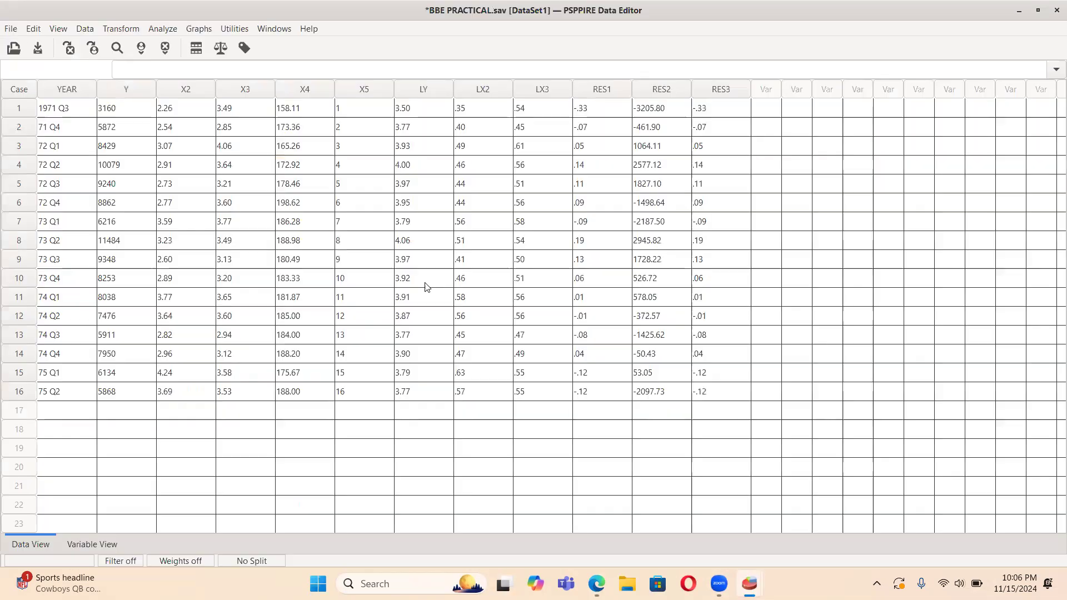
- Review the available variable transformations and highlight the Y column and its log counterpart LY for comparison
click(134, 33)
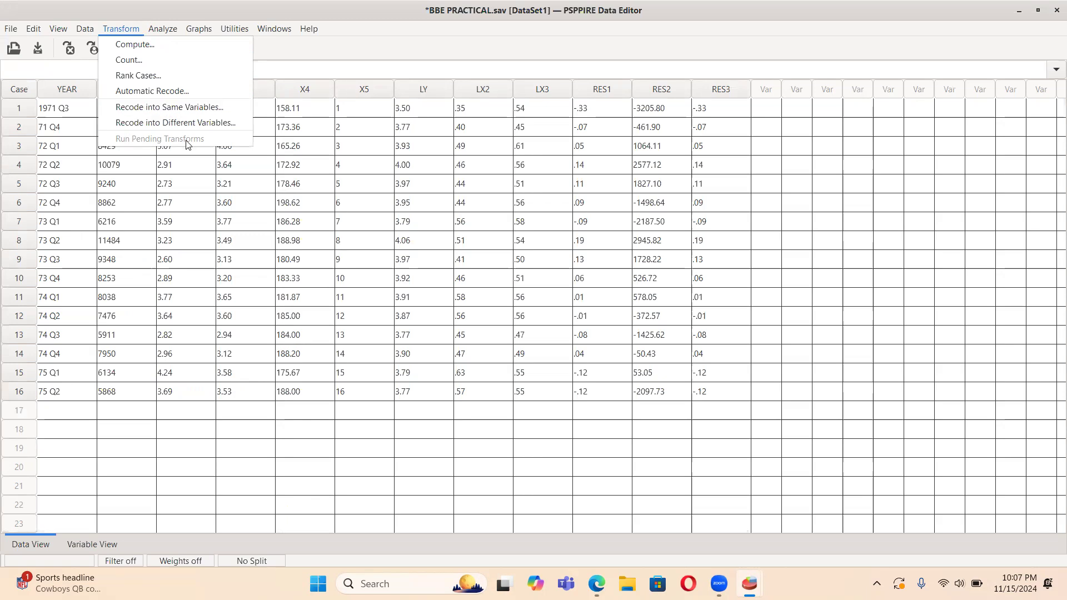
click(303, 69)
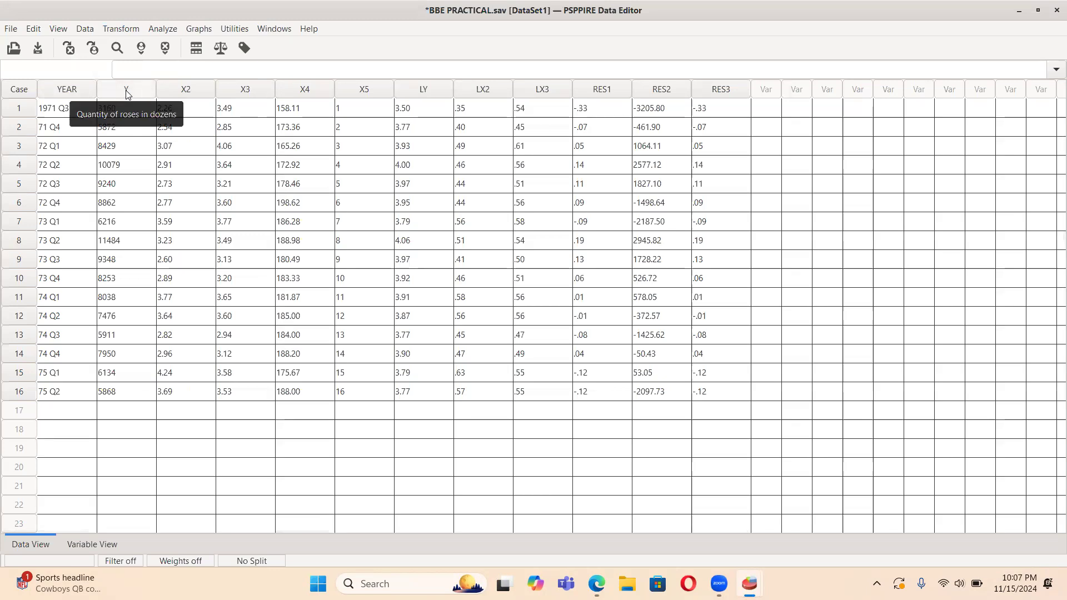
click(132, 33)
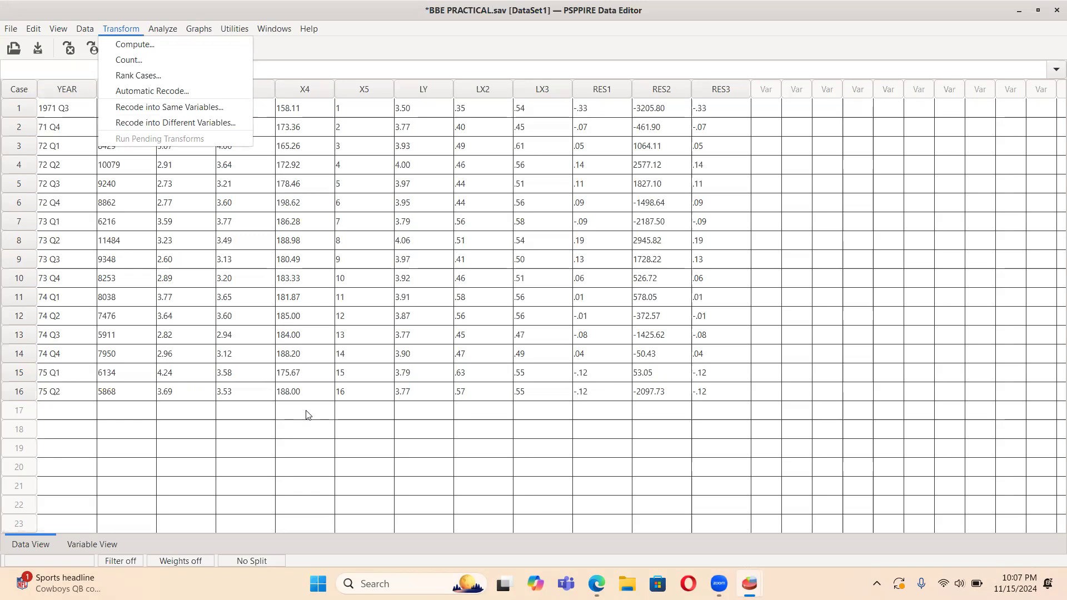
click(322, 433)
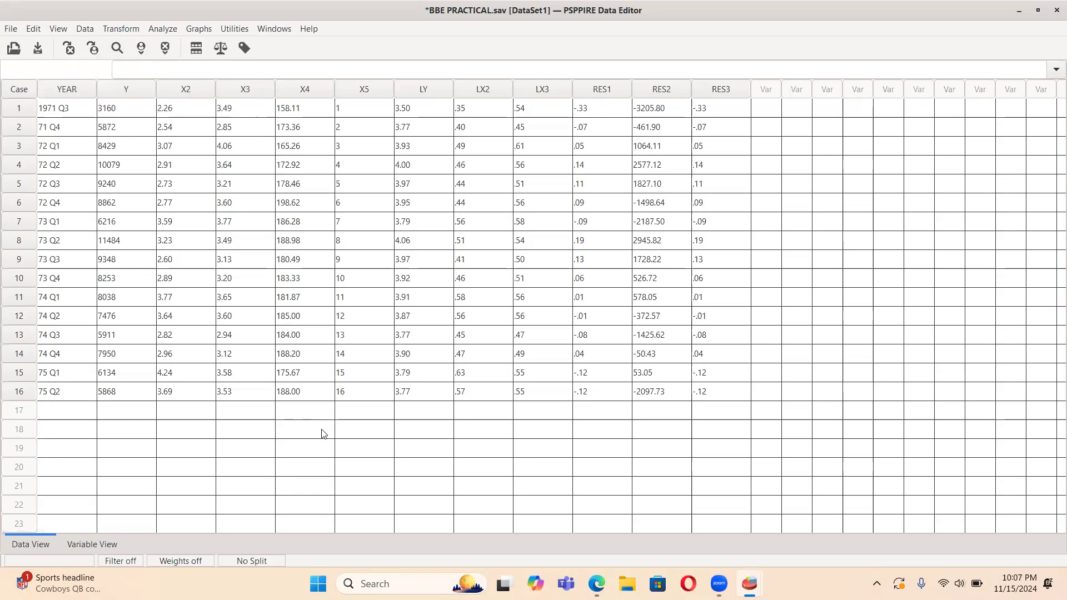
click(124, 90)
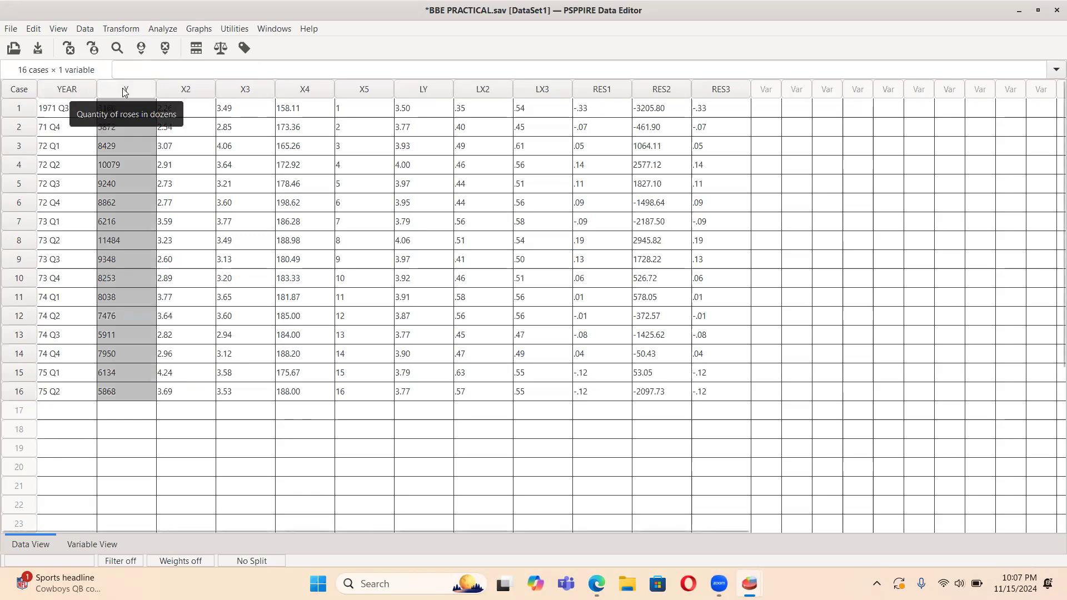
click(121, 28)
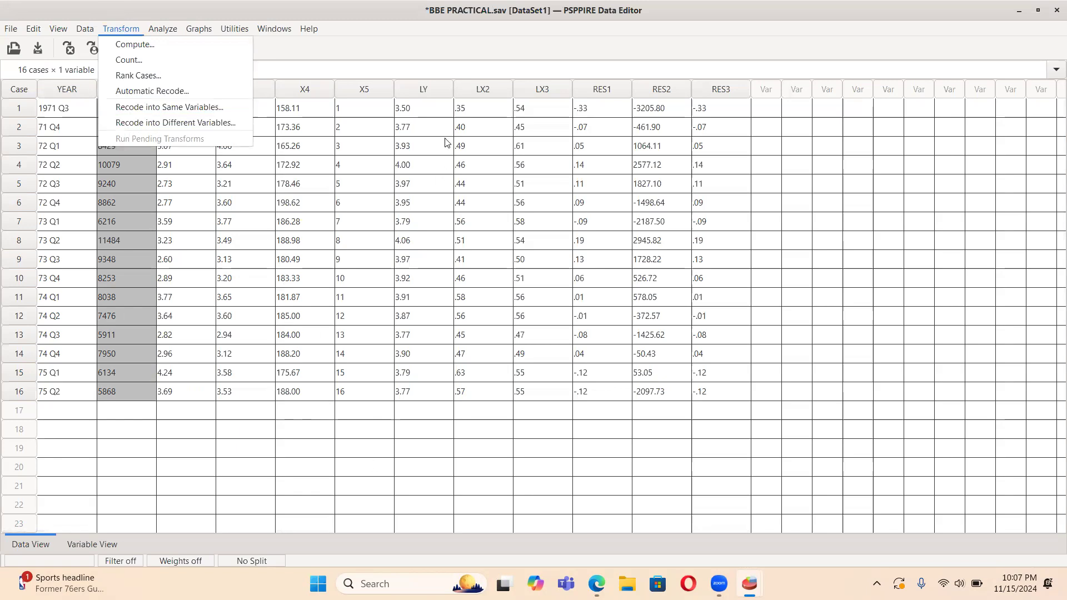
click(428, 89)
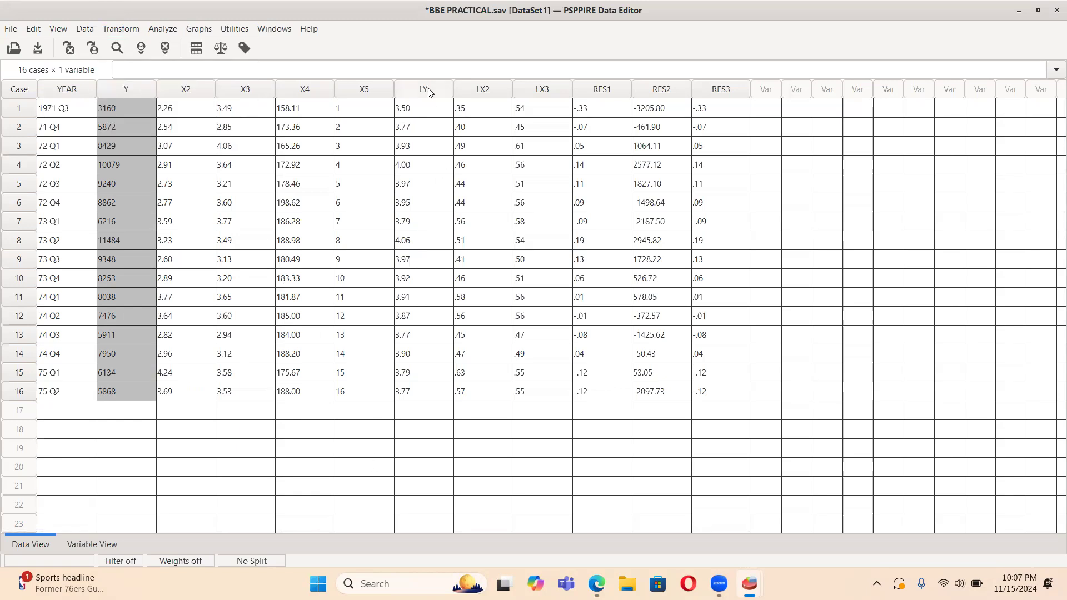
click(428, 90)
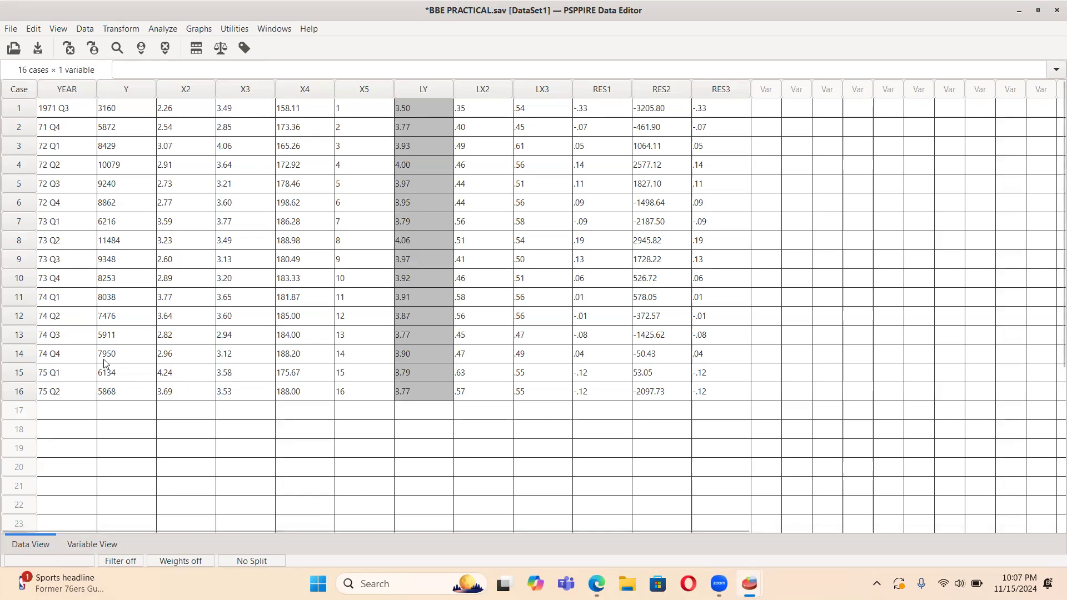
- Show the variable definitions of the dataset
click(11, 29)
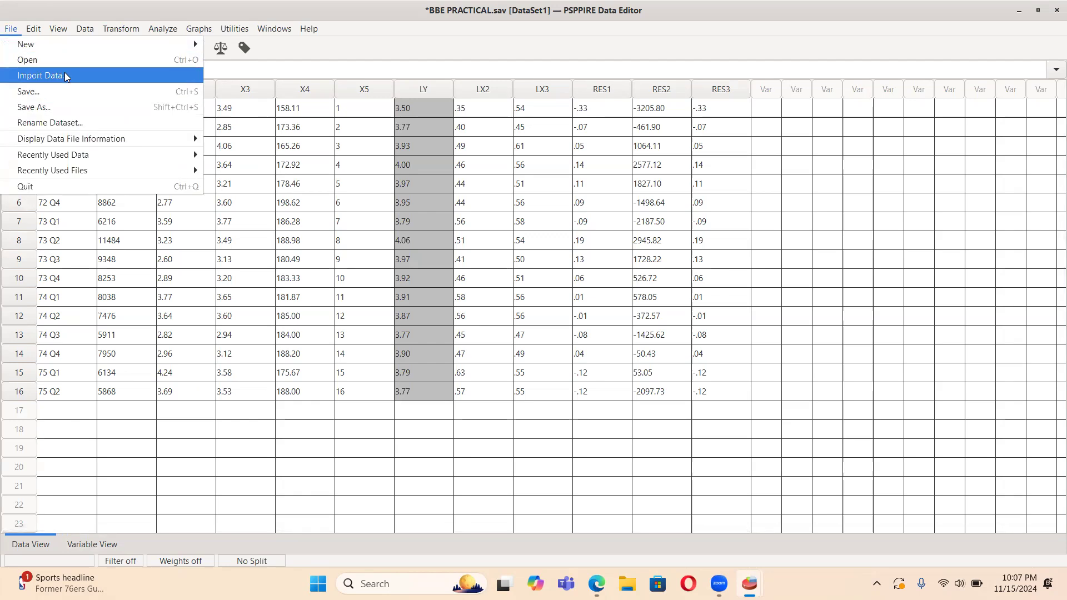
click(337, 478)
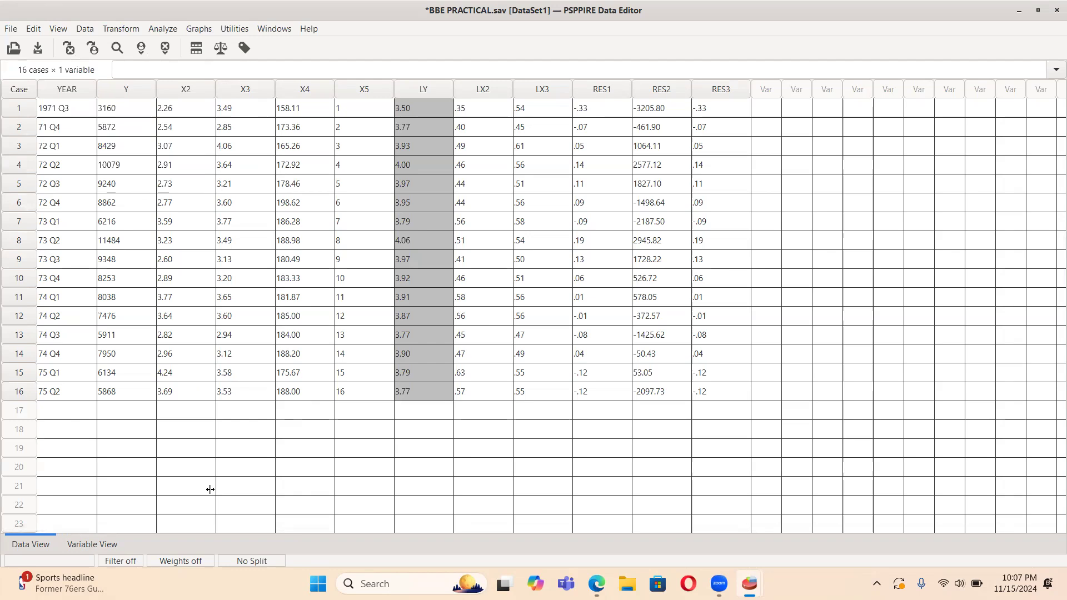
click(103, 542)
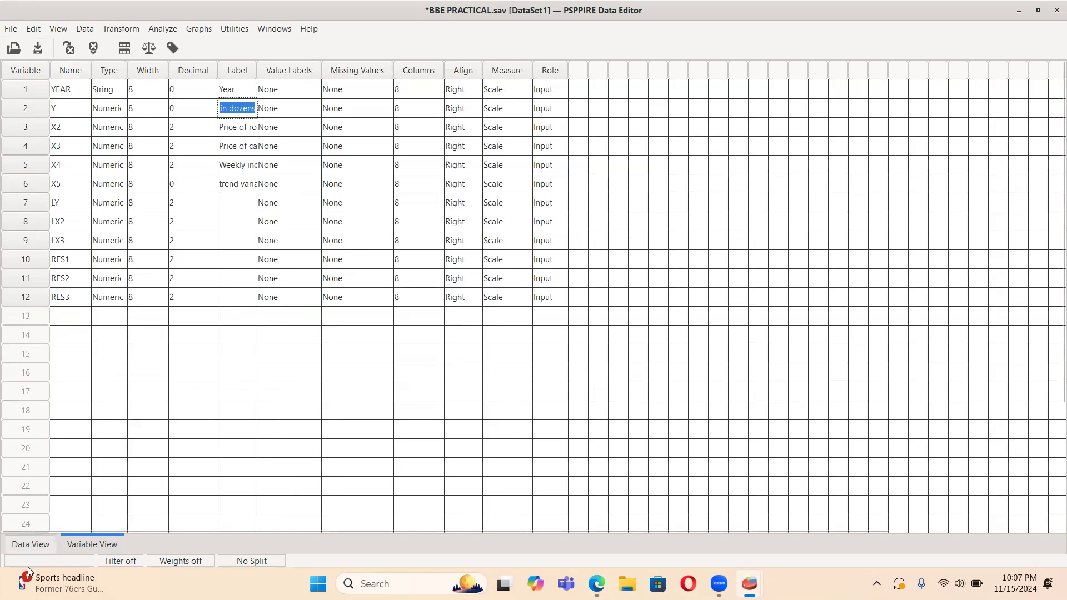
- Return to the data values and review the available analysis procedures, including the Bivariate Correlation options, and the available graph types
click(27, 546)
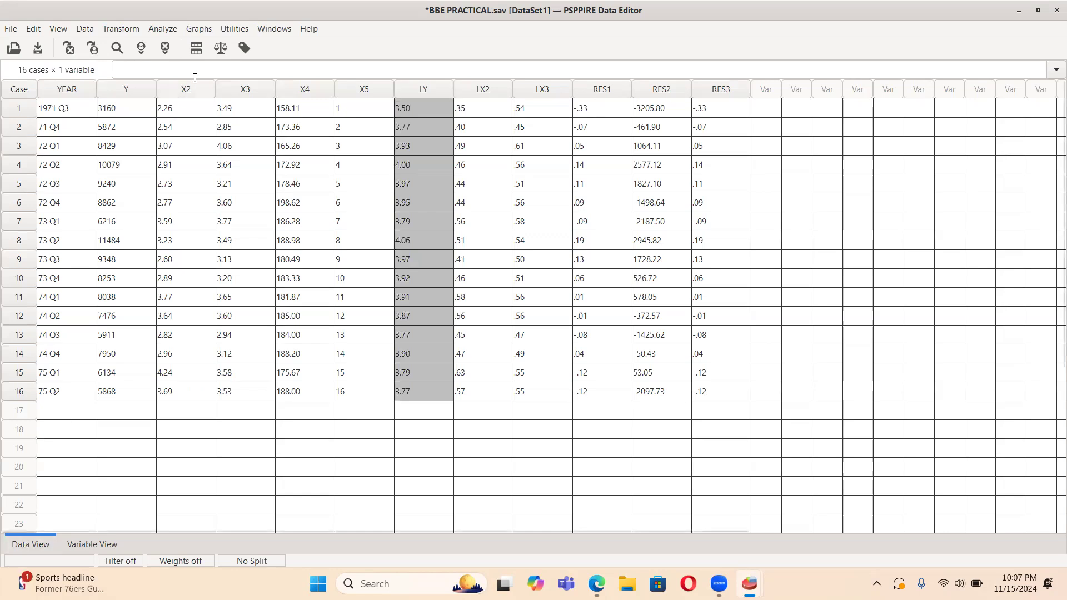
click(163, 28)
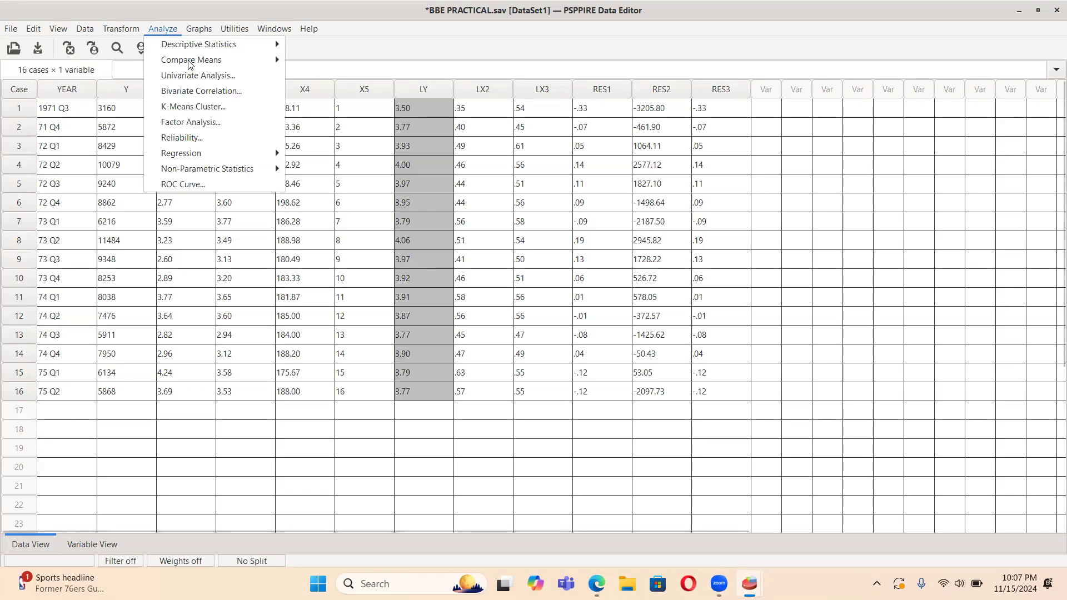
mouse_move(198, 63)
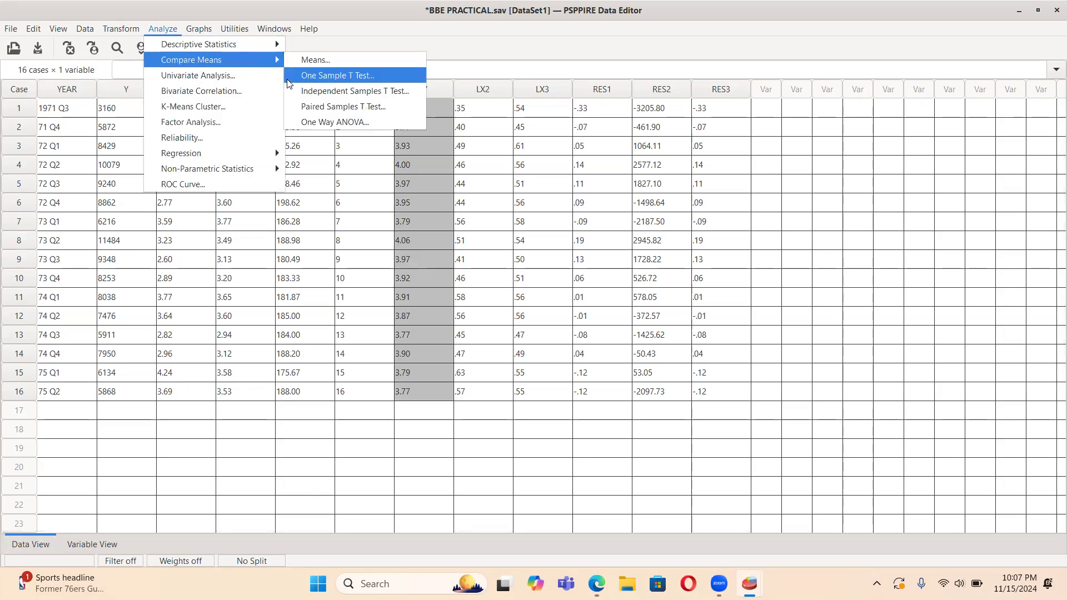
mouse_move(262, 47)
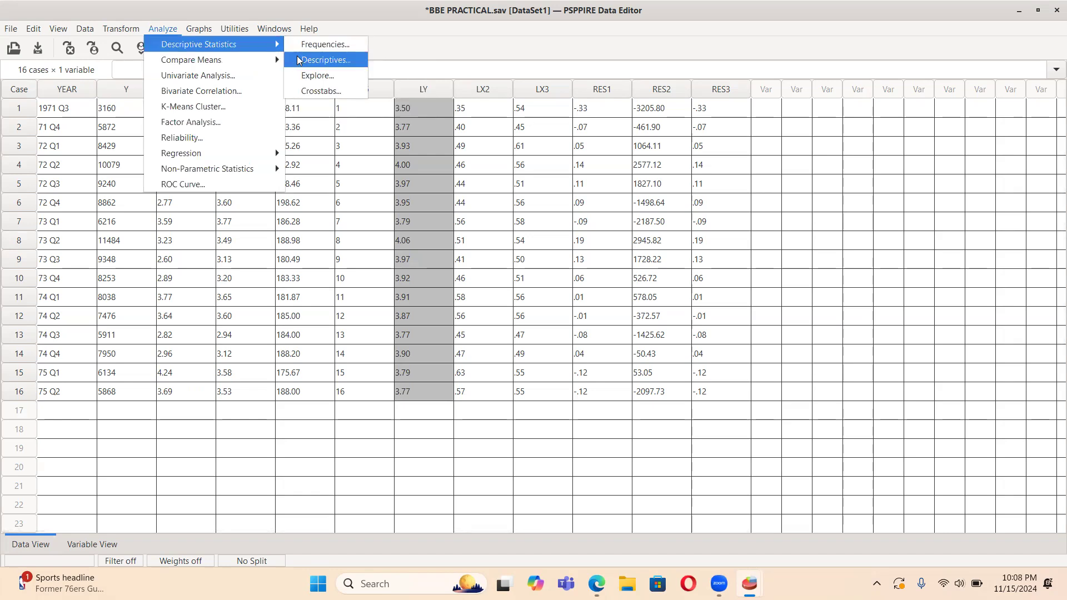
click(244, 92)
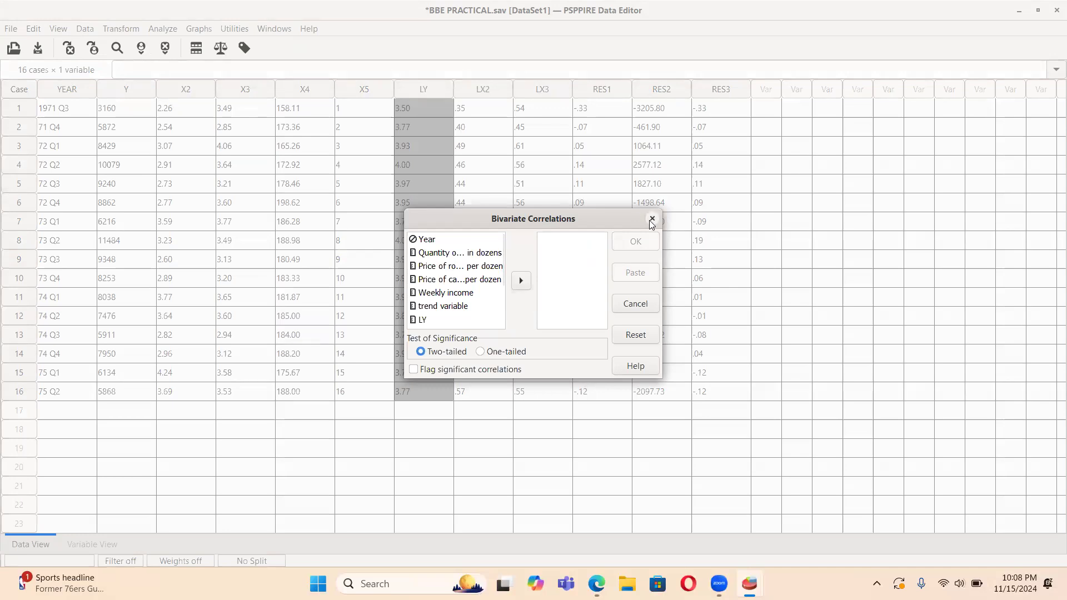
click(651, 219)
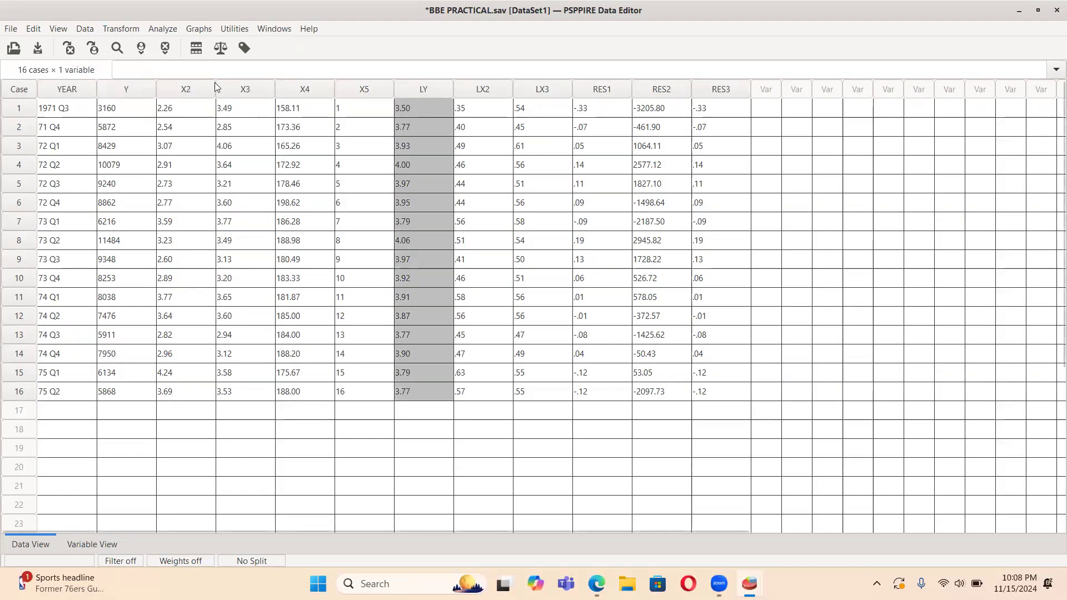
click(199, 30)
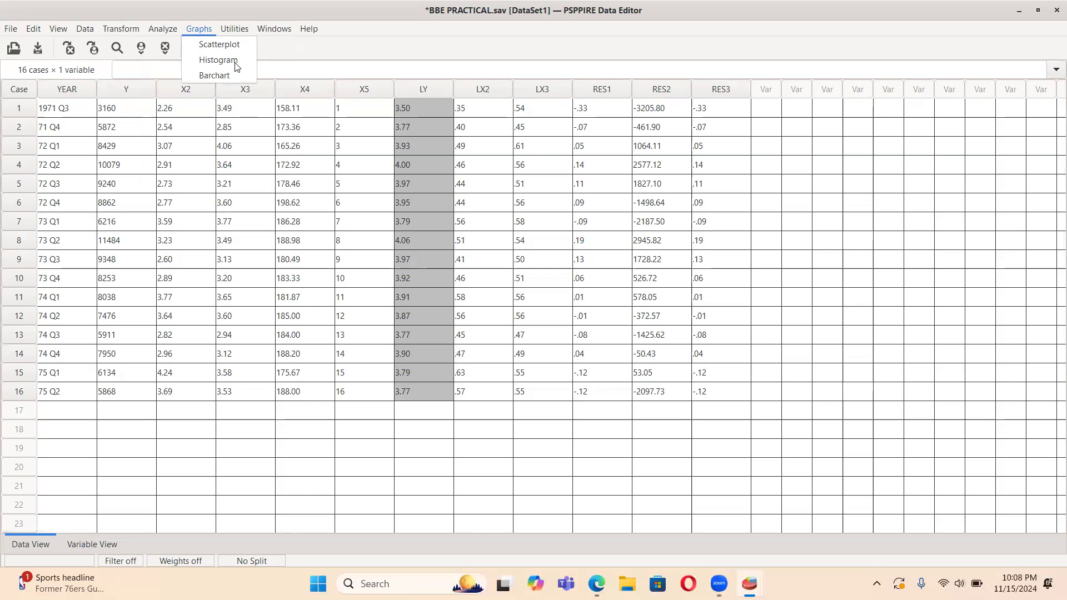
click(661, 515)
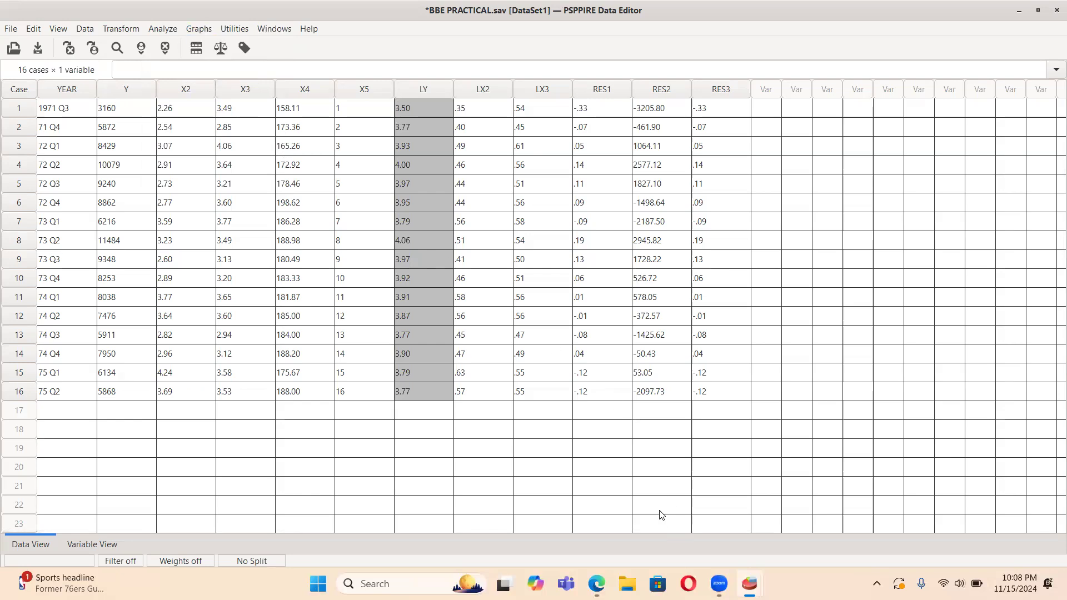
mouse_move(750, 583)
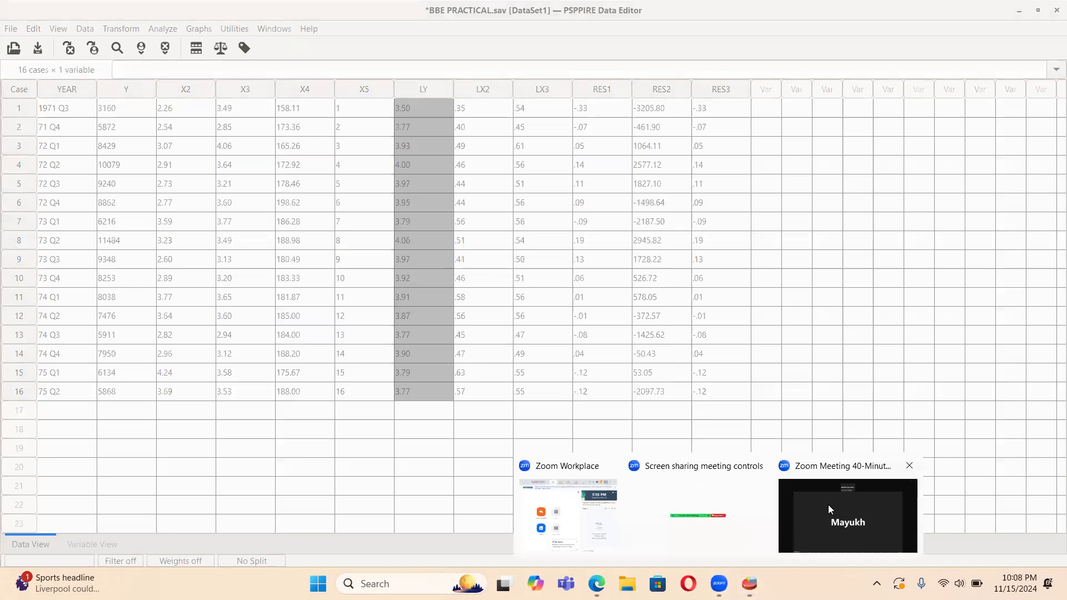
click(828, 505)
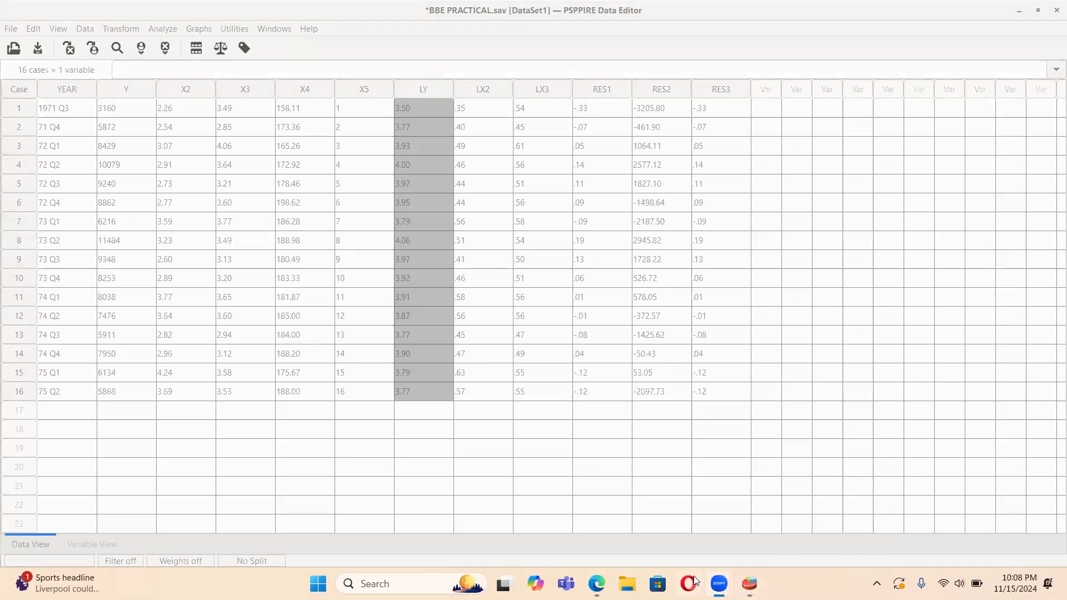